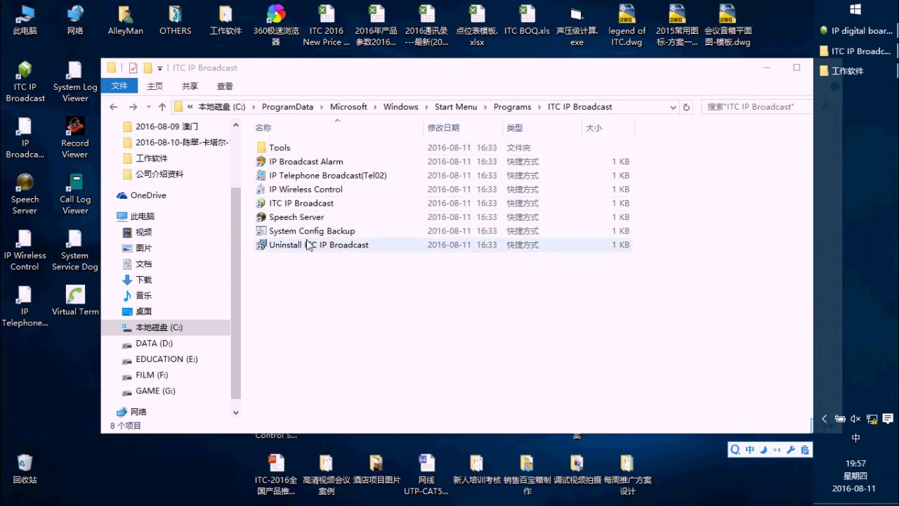
# Launch the Terminal Config Tool from the Tools folder of ITC IP Broadcast.
pyautogui.doubleClick(292, 151)
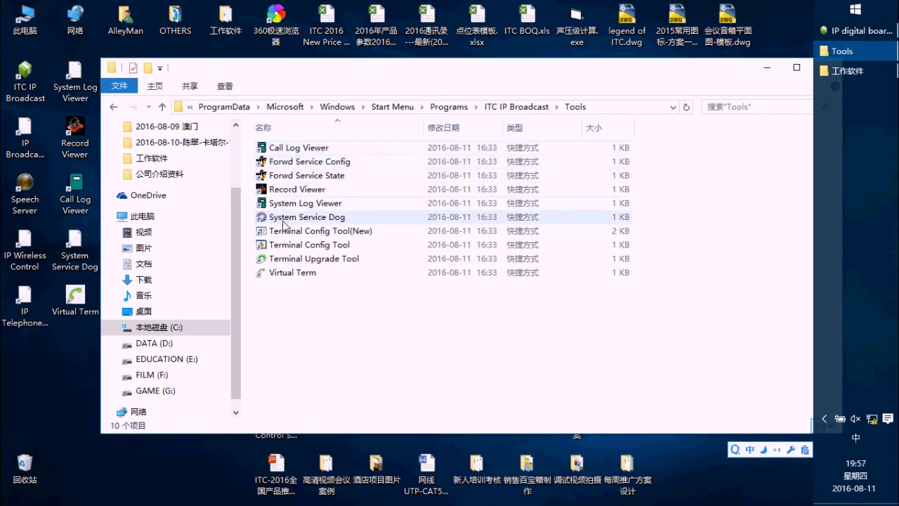
pyautogui.click(320, 249)
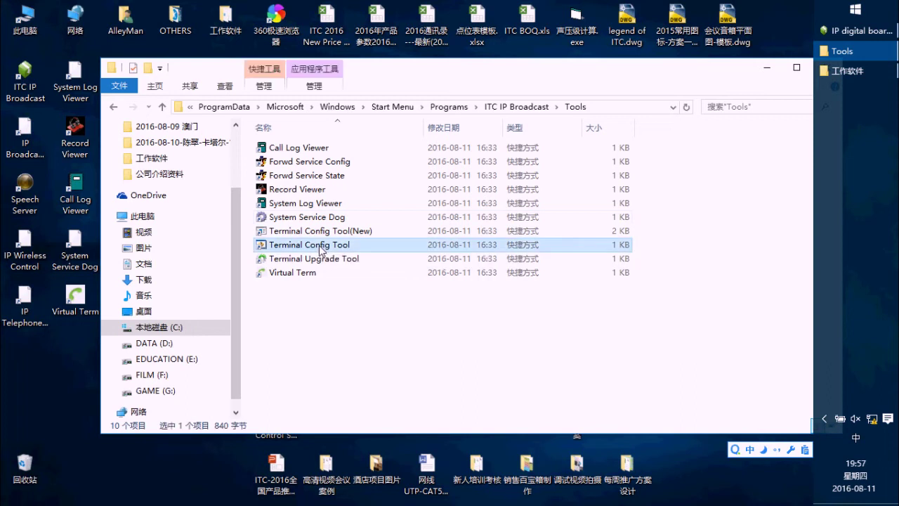
pyautogui.doubleClick(320, 248)
pyautogui.moveTo(405, 77); pyautogui.dragTo(411, 77)
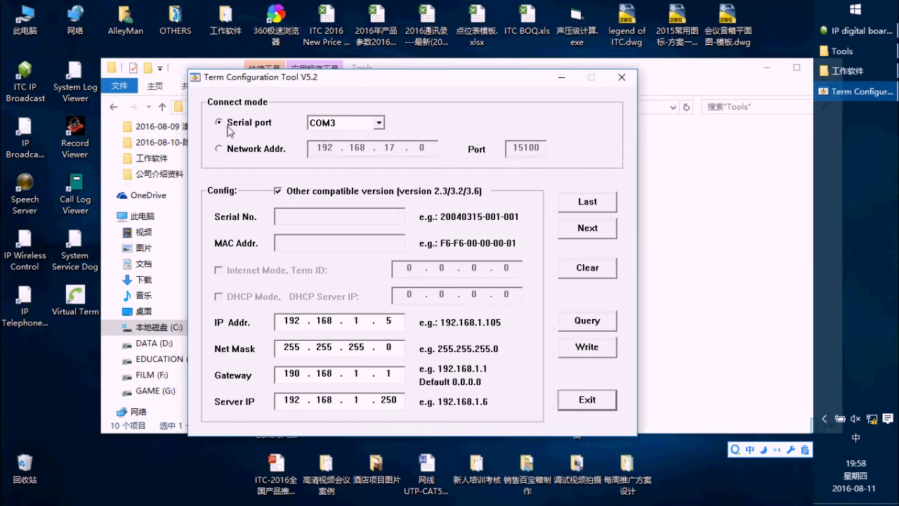
# Try to query the terminal's configuration through serial port COM3.
pyautogui.click(380, 124)
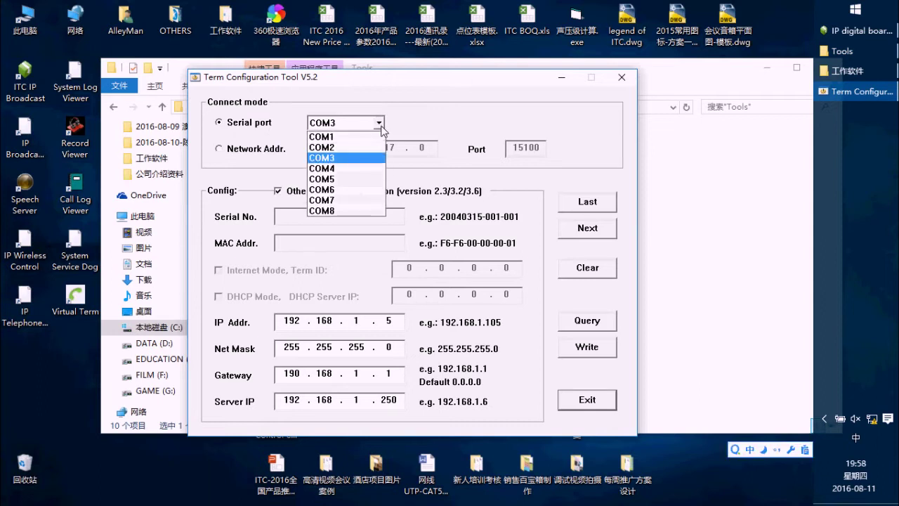
pyautogui.click(378, 126)
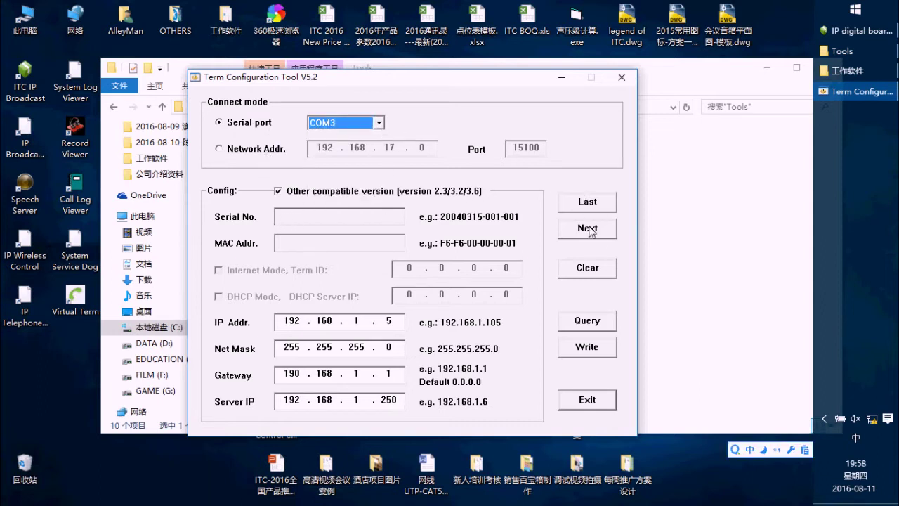
pyautogui.click(587, 321)
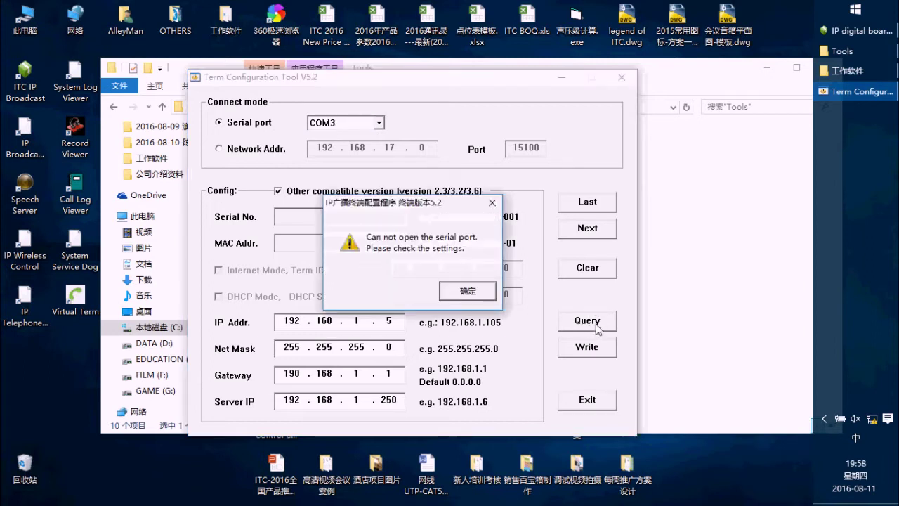
pyautogui.click(468, 291)
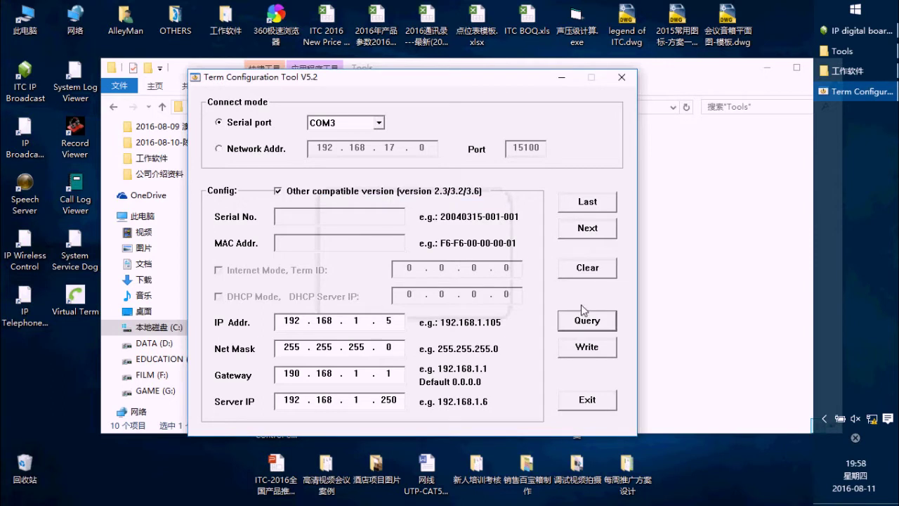
pyautogui.click(586, 319)
pyautogui.click(467, 291)
# Set the serial port to COM4 and query the terminal's configuration.
pyautogui.click(379, 123)
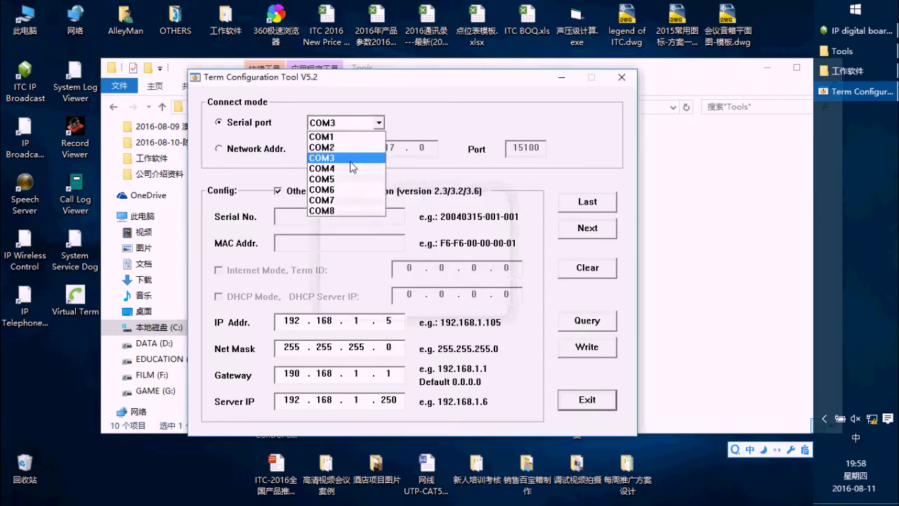
pyautogui.click(351, 168)
pyautogui.click(583, 321)
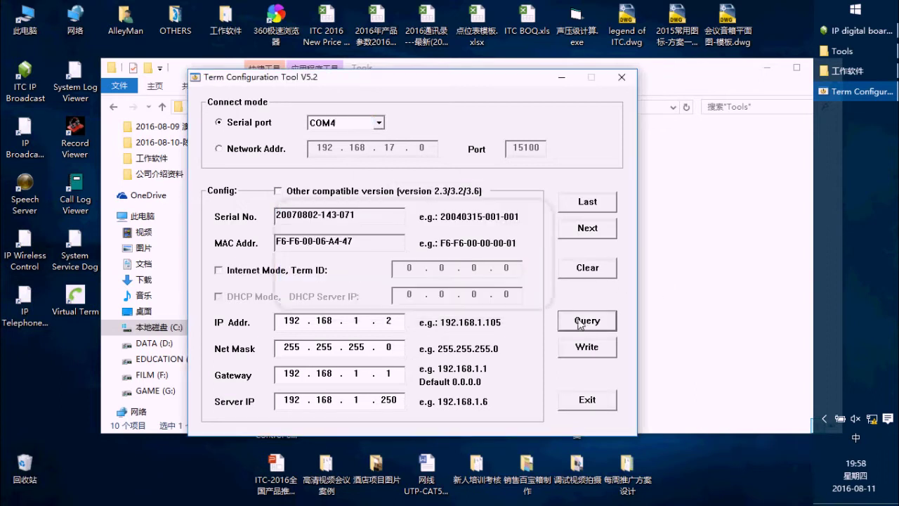
pyautogui.click(381, 125)
pyautogui.click(328, 172)
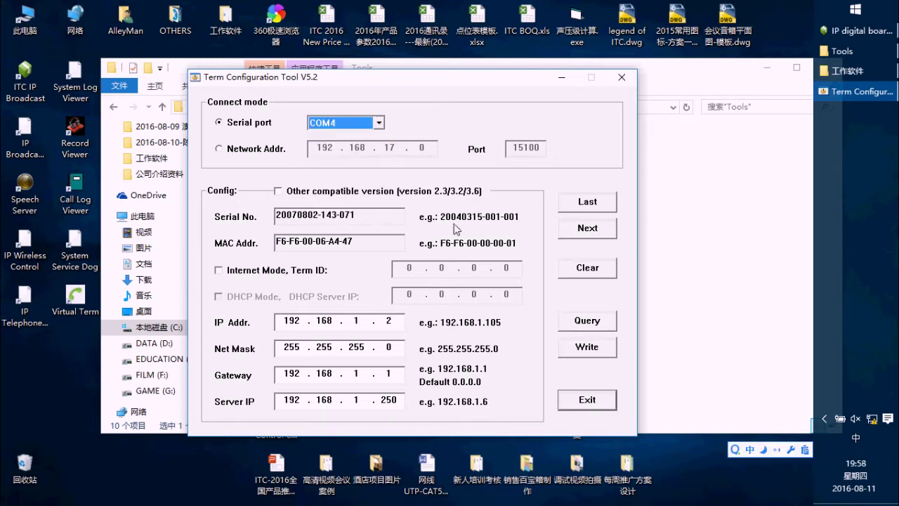
# Query the terminal again over COM4 and write the configuration back to it.
pyautogui.click(597, 321)
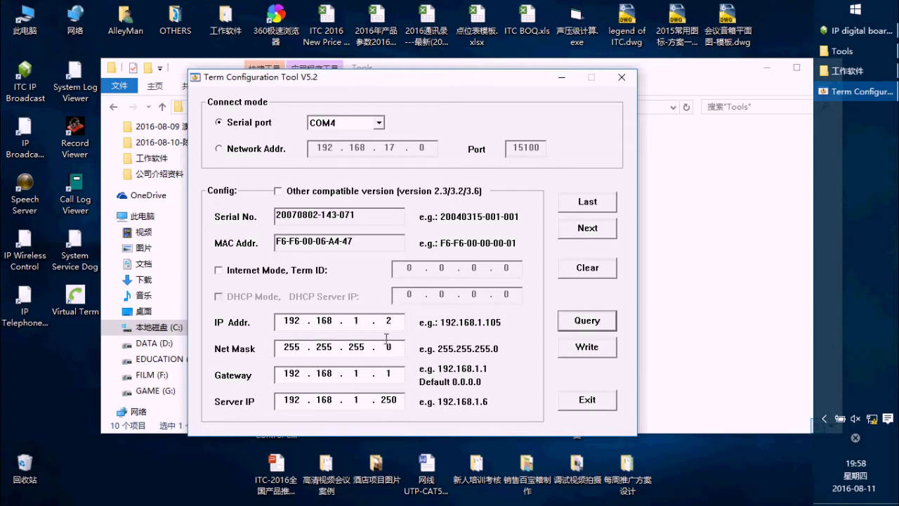
pyautogui.click(598, 355)
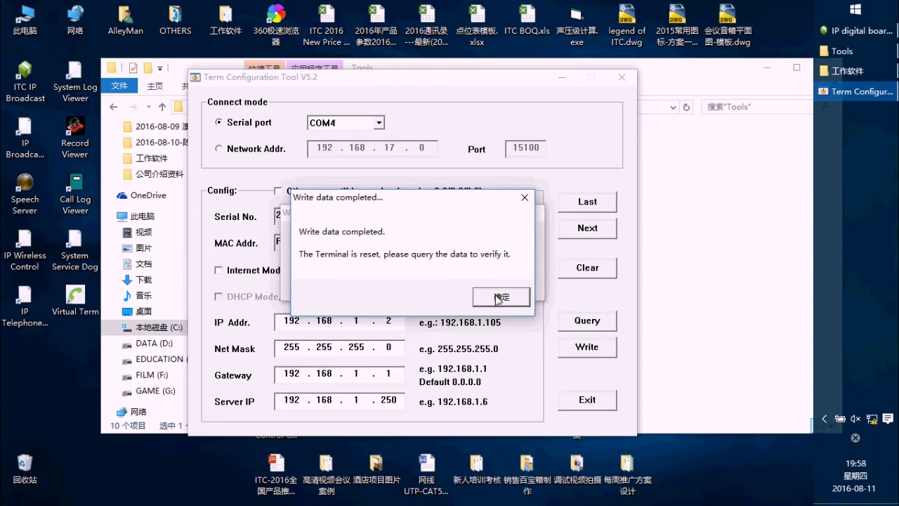
pyautogui.click(499, 298)
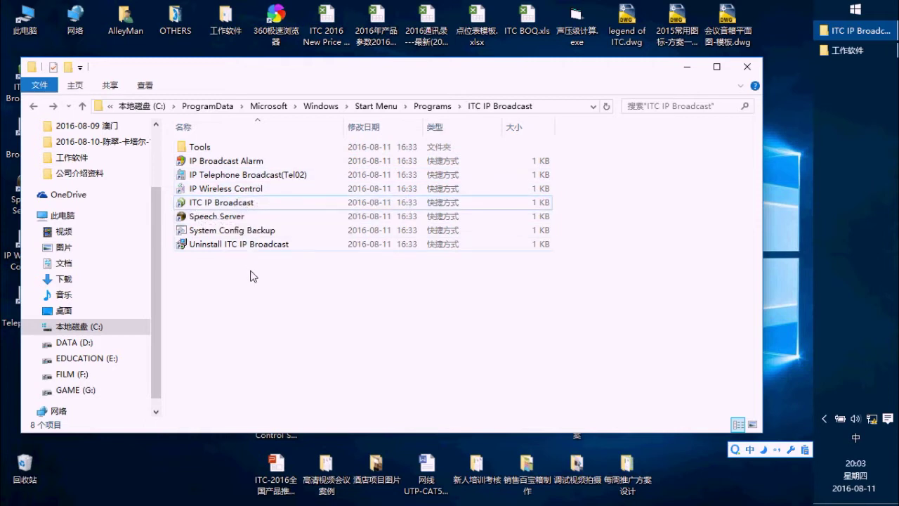
# Launch ITC IP Broadcast from its program folder and show the media server address choices in the login dialog.
pyautogui.click(253, 205)
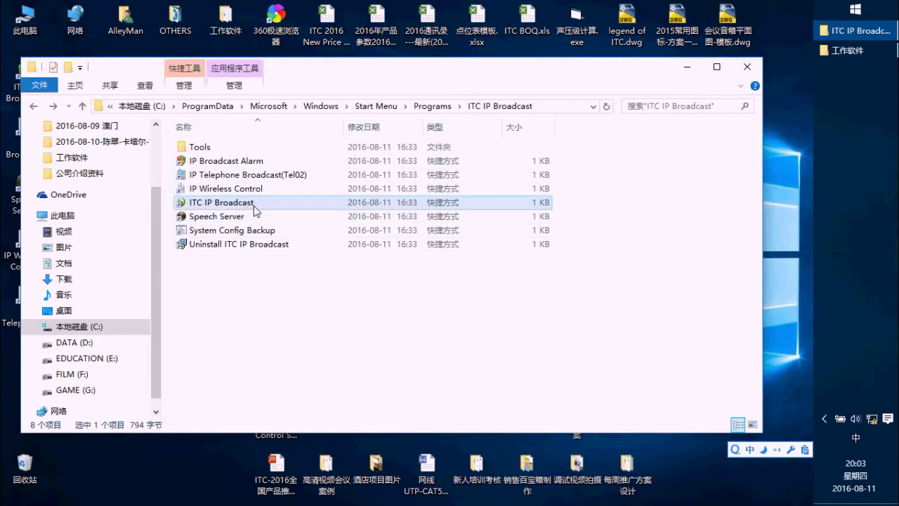
pyautogui.doubleClick(254, 204)
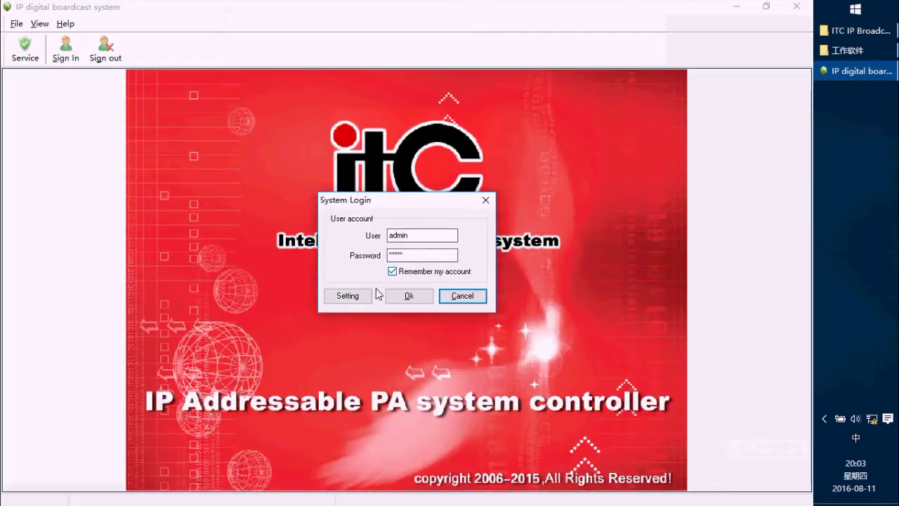
pyautogui.click(360, 299)
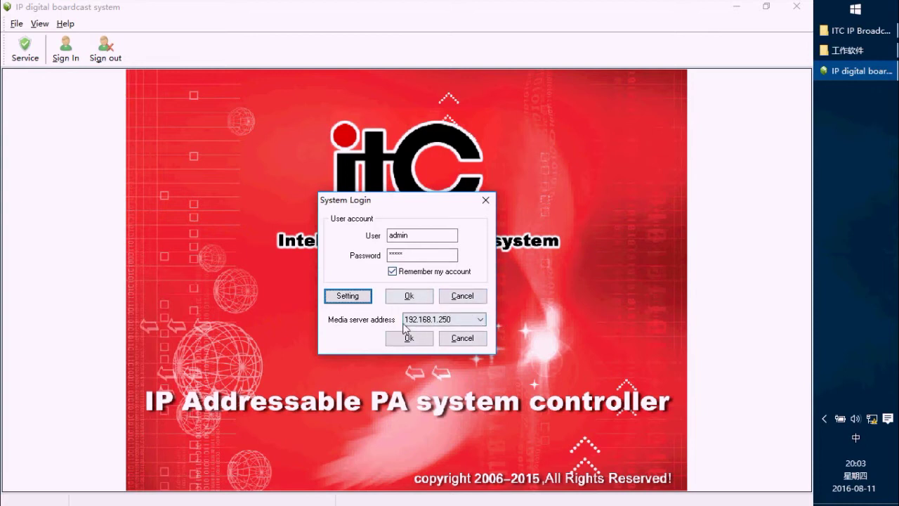
pyautogui.click(481, 319)
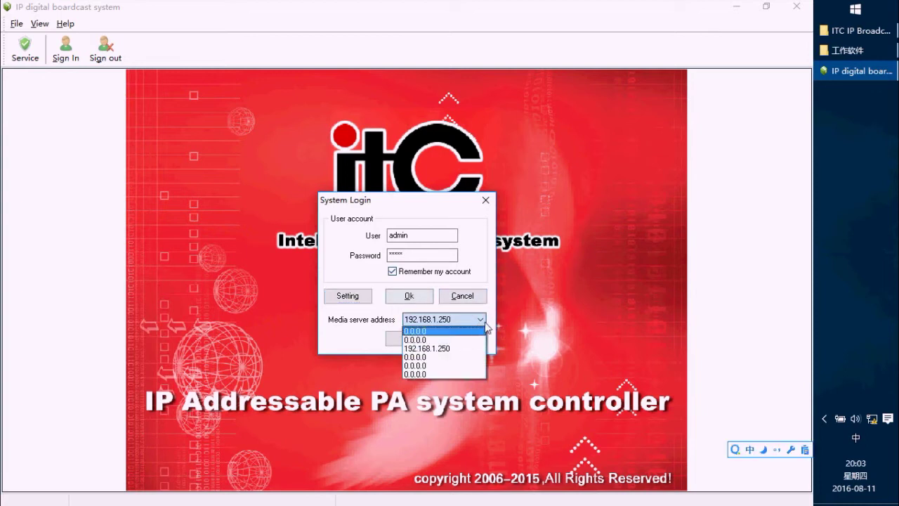
pyautogui.click(609, 388)
# Open the properties of the wired 以太网 adapter through the Network and Sharing Center.
pyautogui.click(871, 419)
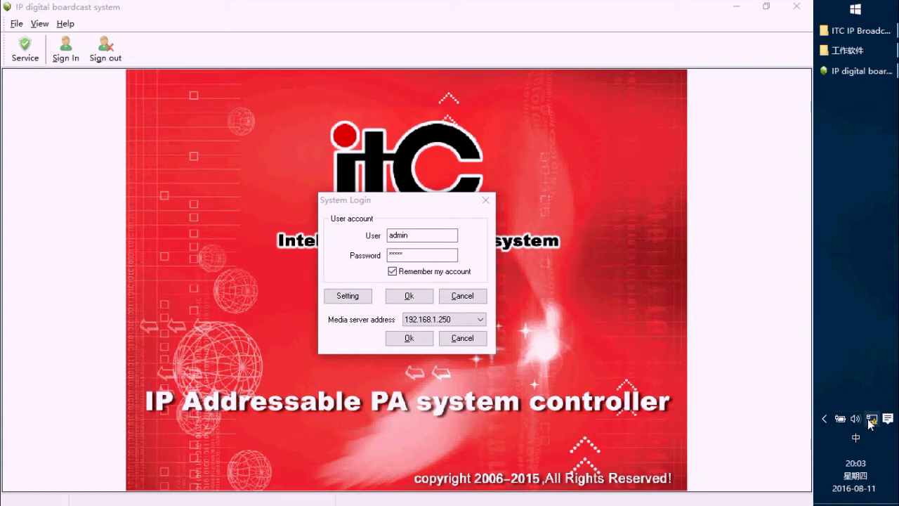
pyautogui.rightClick(871, 419)
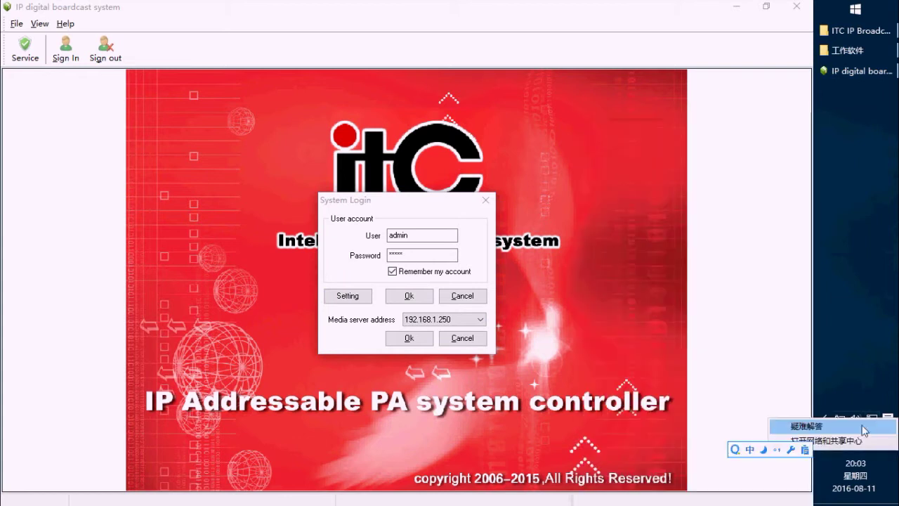
pyautogui.click(856, 441)
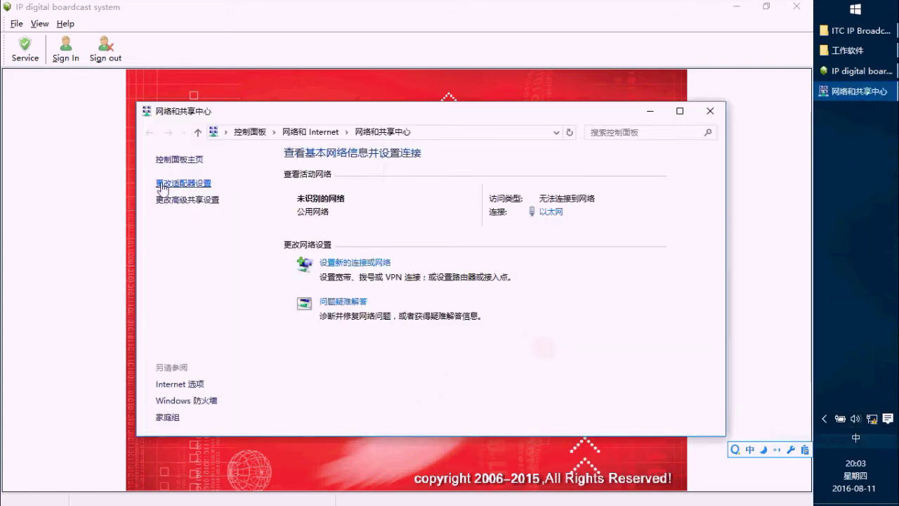
pyautogui.click(168, 184)
pyautogui.click(393, 213)
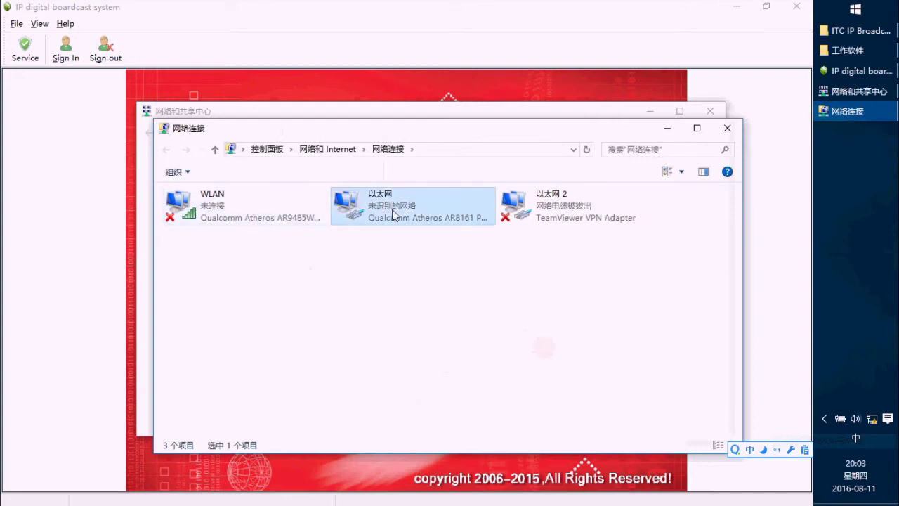
pyautogui.rightClick(394, 212)
pyautogui.click(430, 341)
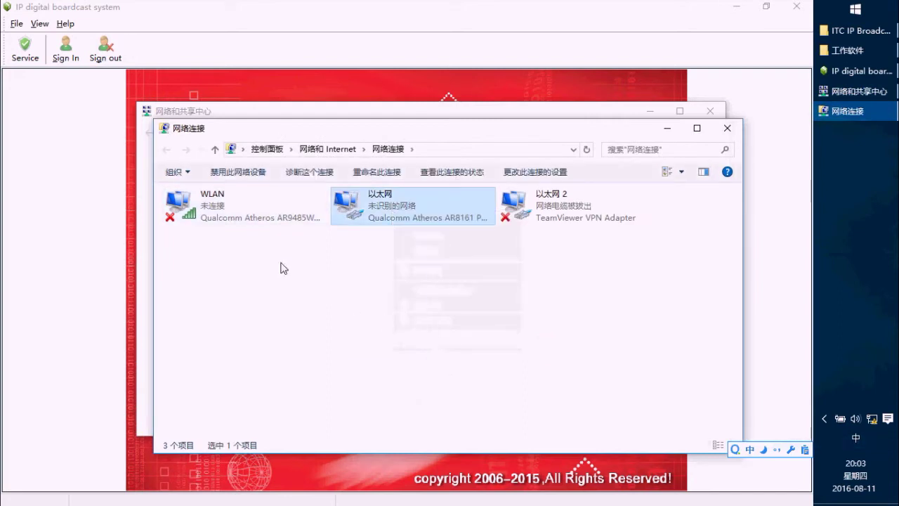
# Check the IPv4 address settings of the 以太网 adapter and close all network windows.
pyautogui.click(289, 290)
pyautogui.click(297, 331)
pyautogui.click(391, 377)
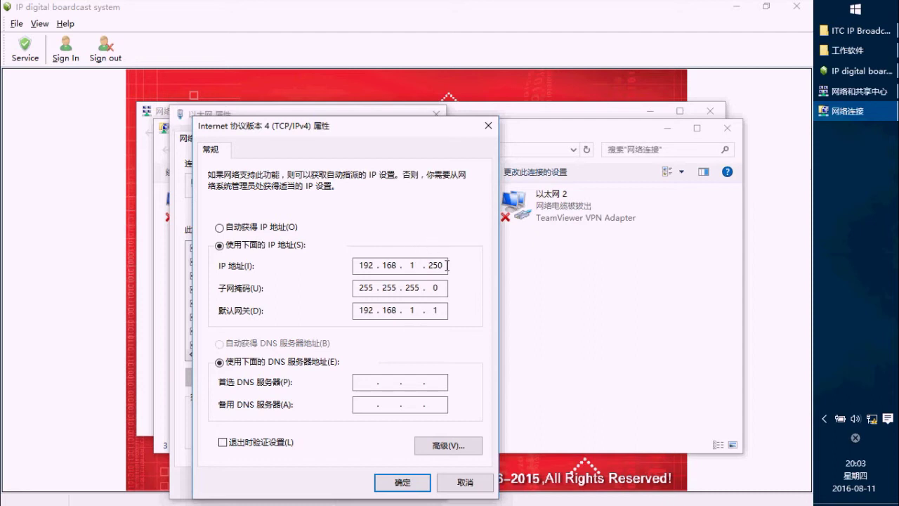
pyautogui.click(402, 483)
pyautogui.click(366, 484)
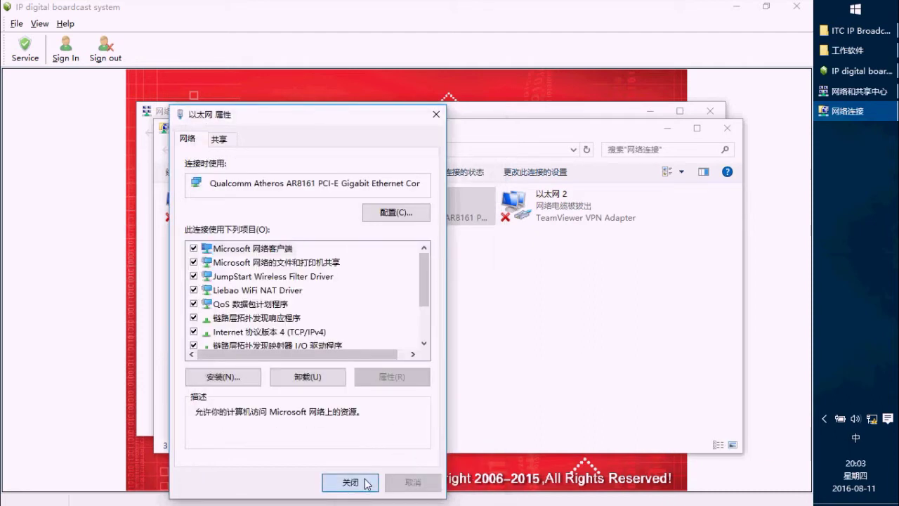
pyautogui.click(727, 130)
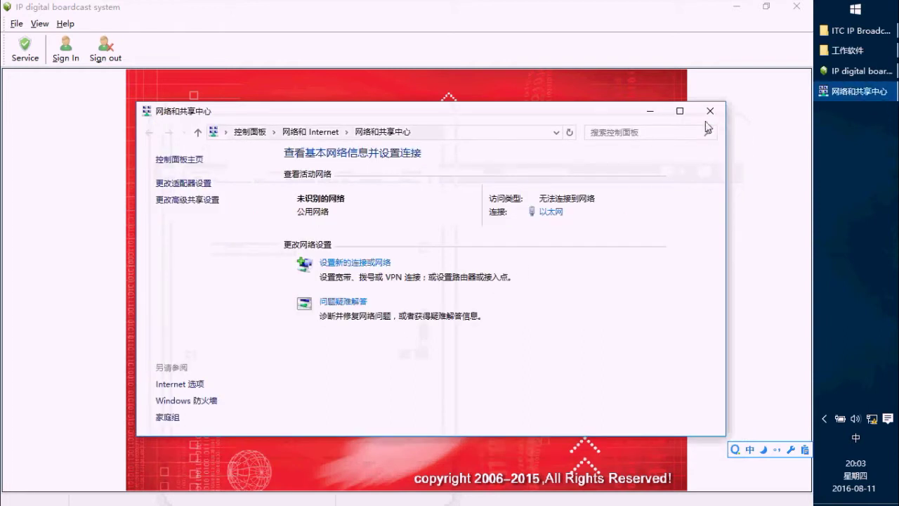
pyautogui.click(710, 110)
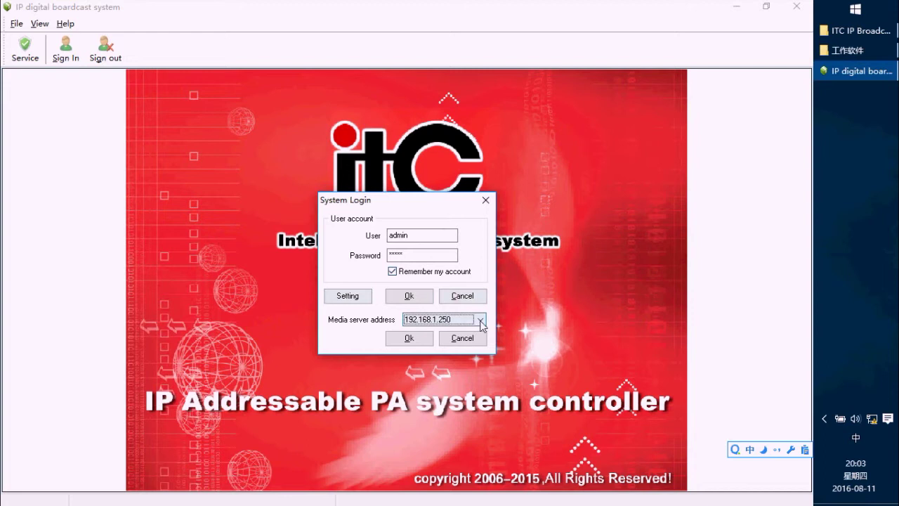
# Set the media server address to 192.168.1.250 and sign in with the remembered account.
pyautogui.click(481, 320)
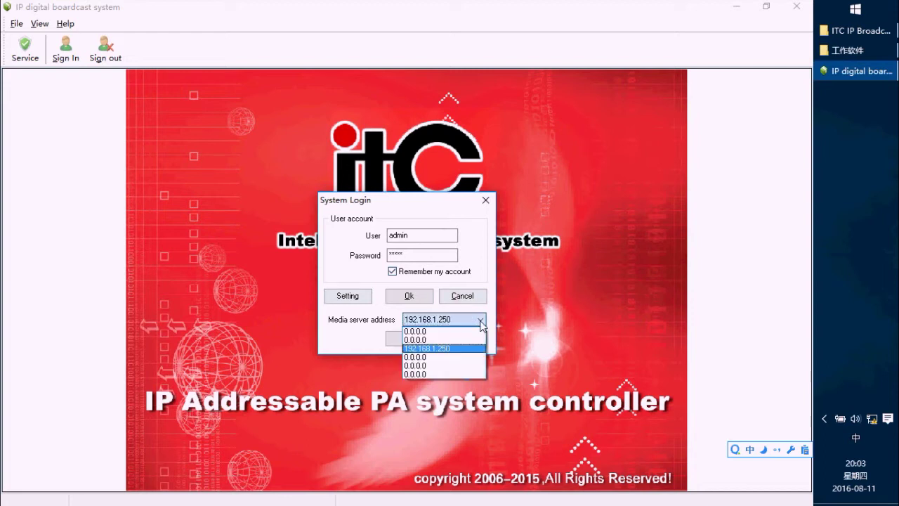
pyautogui.click(431, 350)
pyautogui.click(409, 340)
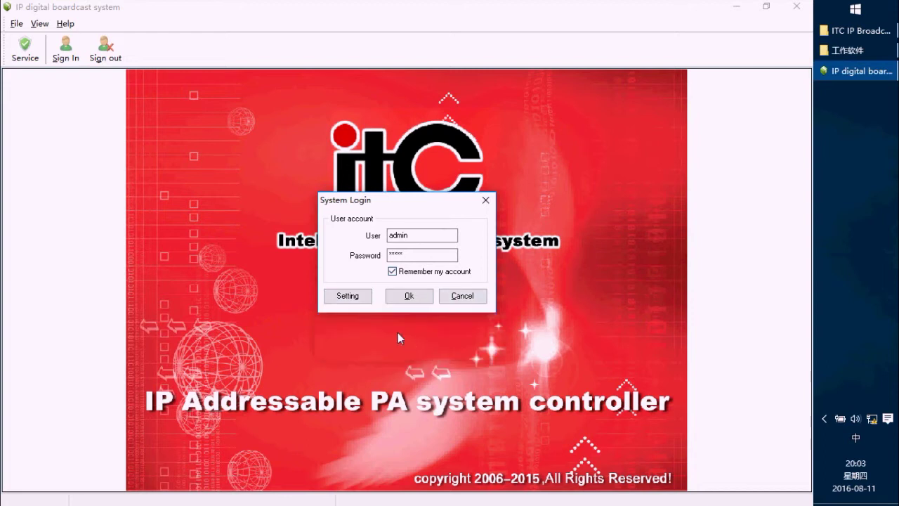
pyautogui.click(408, 296)
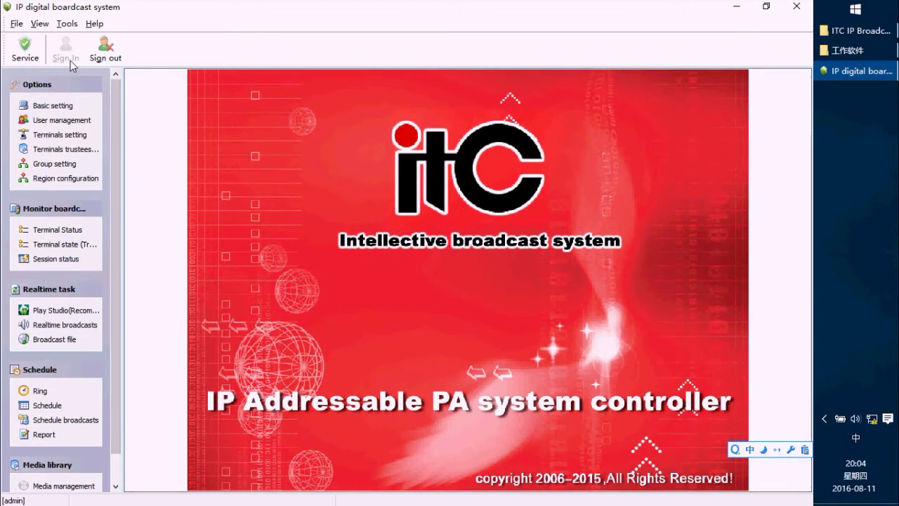
# Open the ITC entry of the forward server list for editing.
pyautogui.click(66, 25)
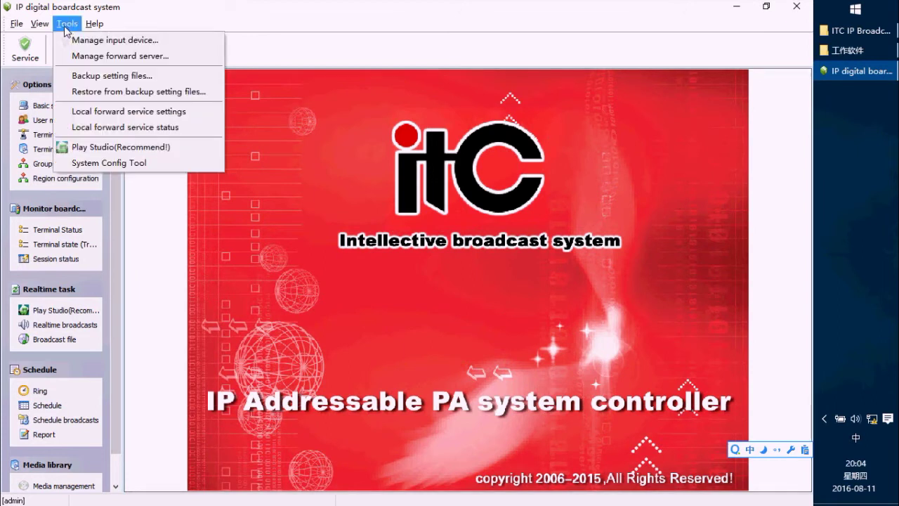
pyautogui.click(68, 25)
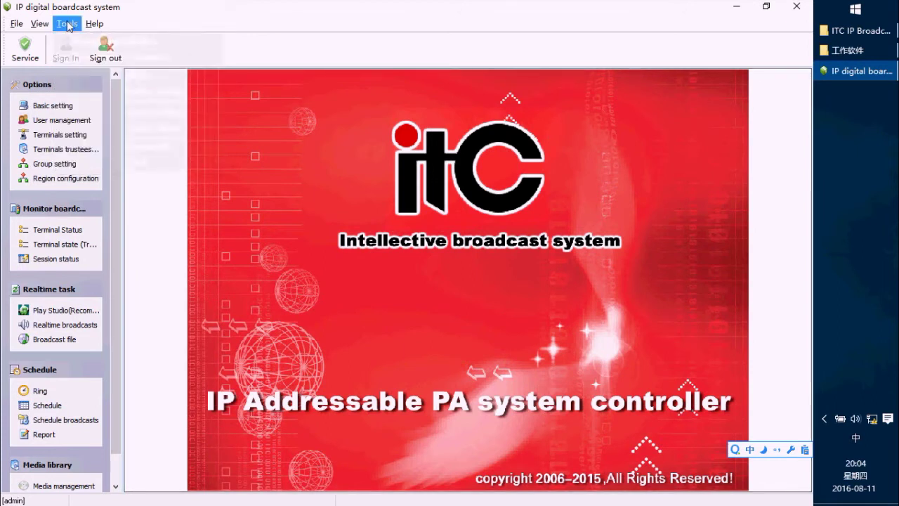
pyautogui.click(69, 26)
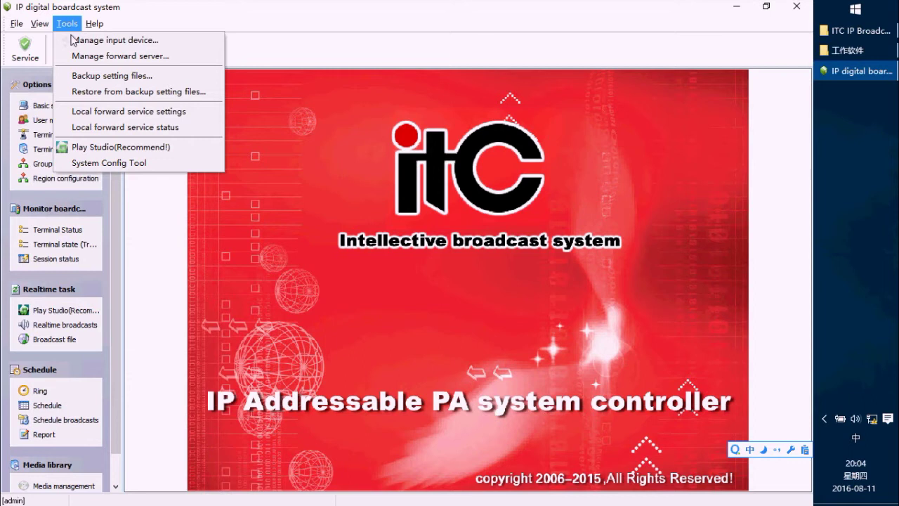
pyautogui.click(121, 59)
pyautogui.click(307, 217)
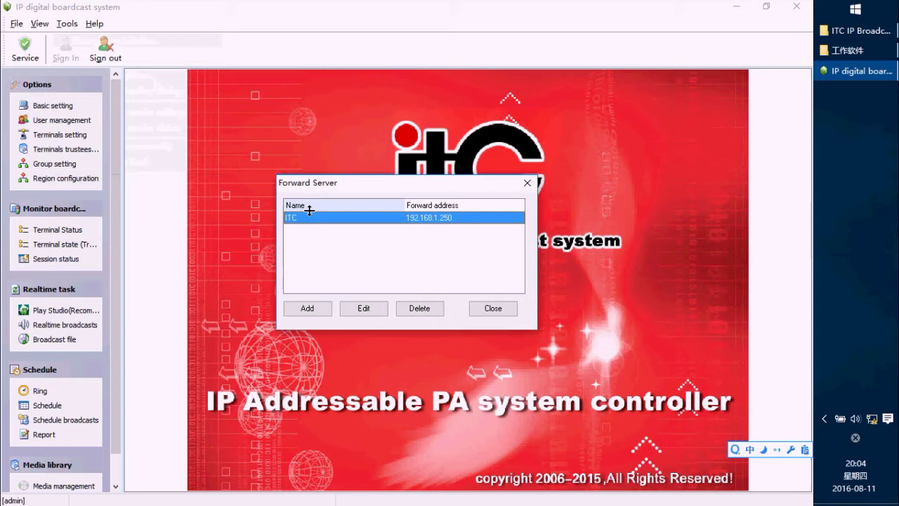
pyautogui.click(363, 308)
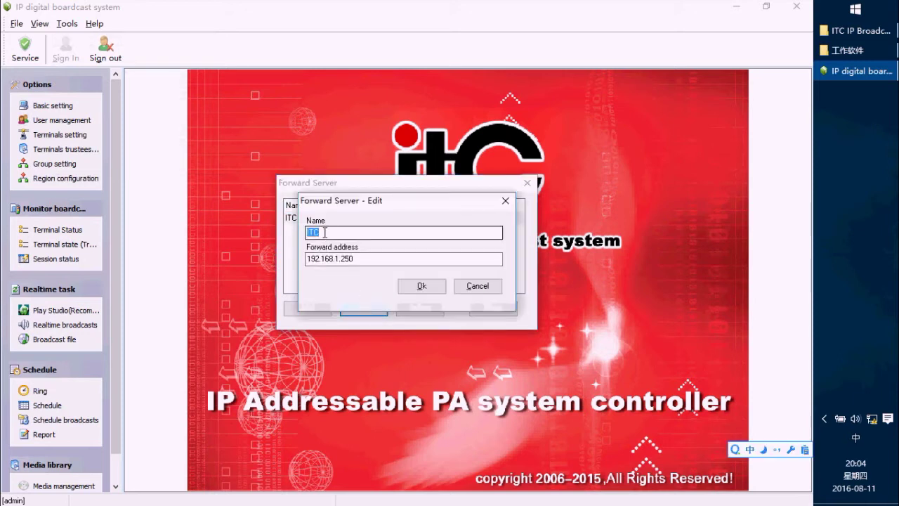
# Confirm the ITC forward server with forward address 192.168.1.250 and close the forward server list.
pyautogui.moveTo(354, 208); pyautogui.dragTo(447, 248)
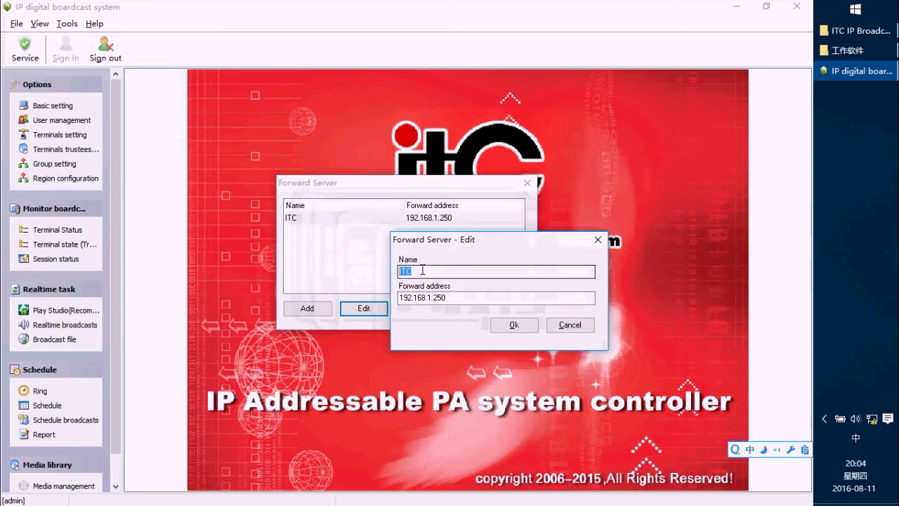
pyautogui.click(455, 299)
pyautogui.click(457, 298)
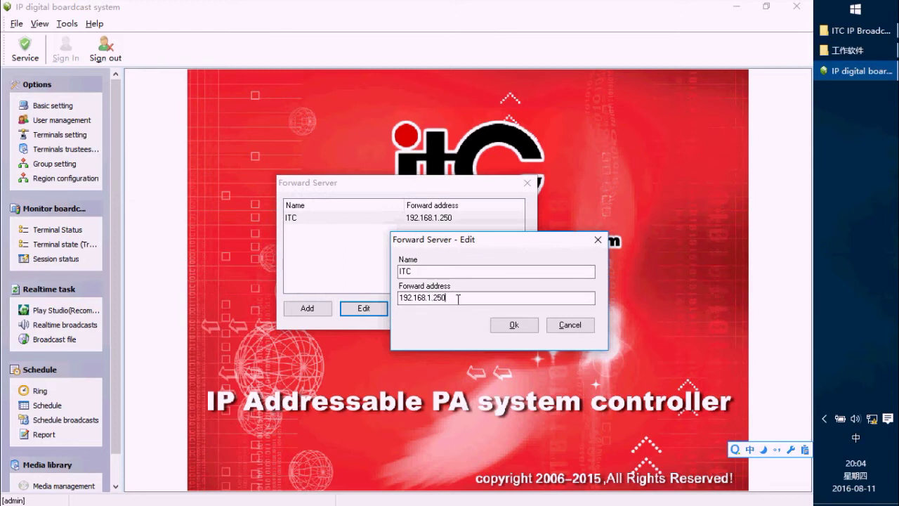
pyautogui.moveTo(433, 301); pyautogui.dragTo(398, 298)
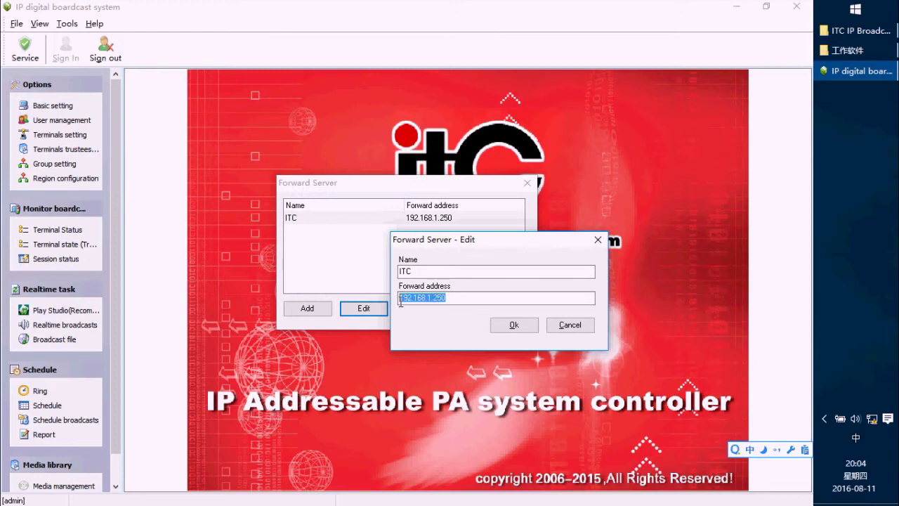
pyautogui.click(513, 324)
pyautogui.click(493, 308)
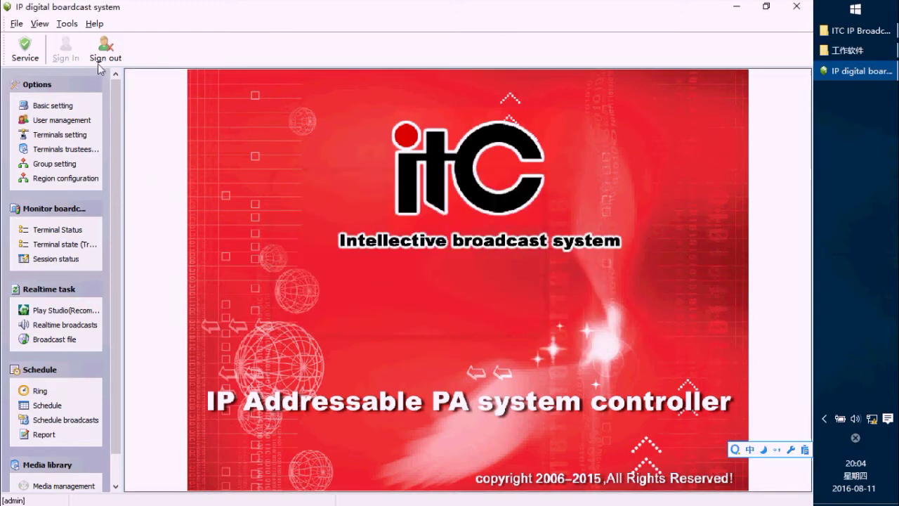
# Open the local forward service settings and check the server IP address.
pyautogui.click(67, 24)
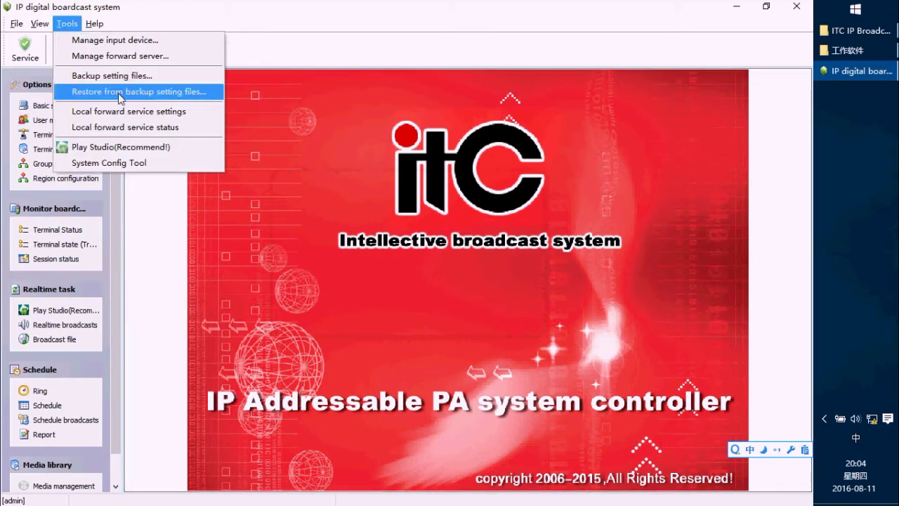
pyautogui.click(167, 114)
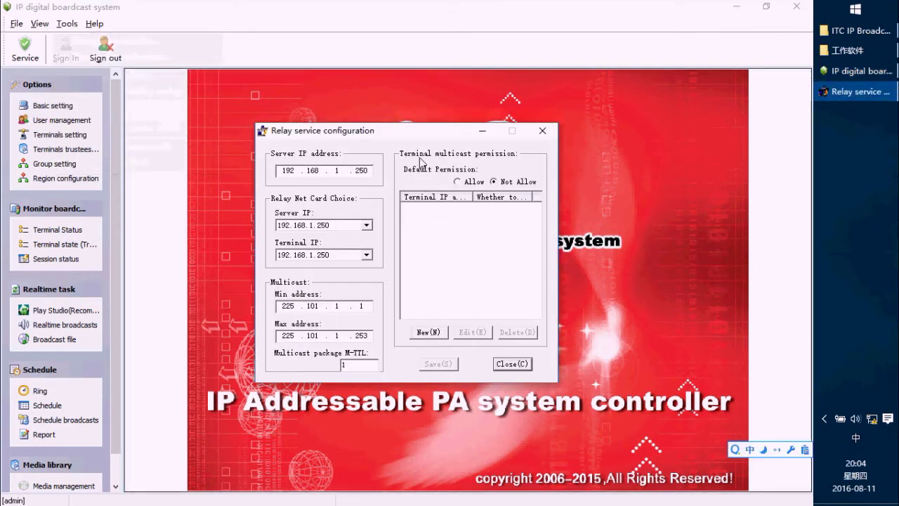
pyautogui.doubleClick(292, 168)
pyautogui.click(355, 171)
# Choose 192.168.1.250 as the relay net card's server IP and terminal IP, then save and close the relay service configuration.
pyautogui.click(367, 226)
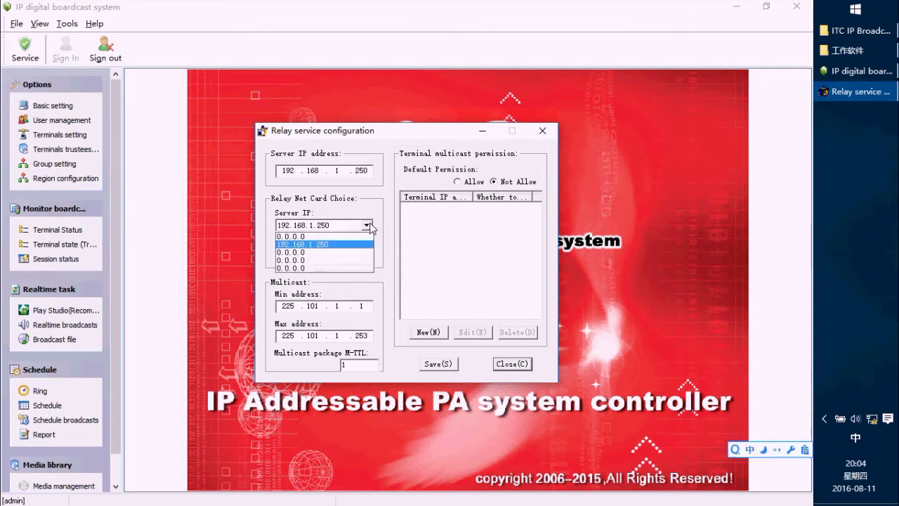
pyautogui.click(357, 179)
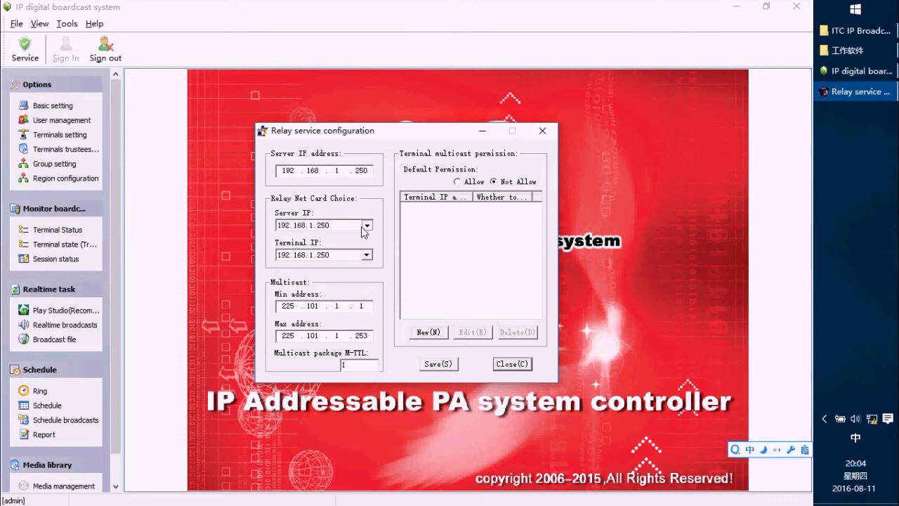
pyautogui.click(327, 225)
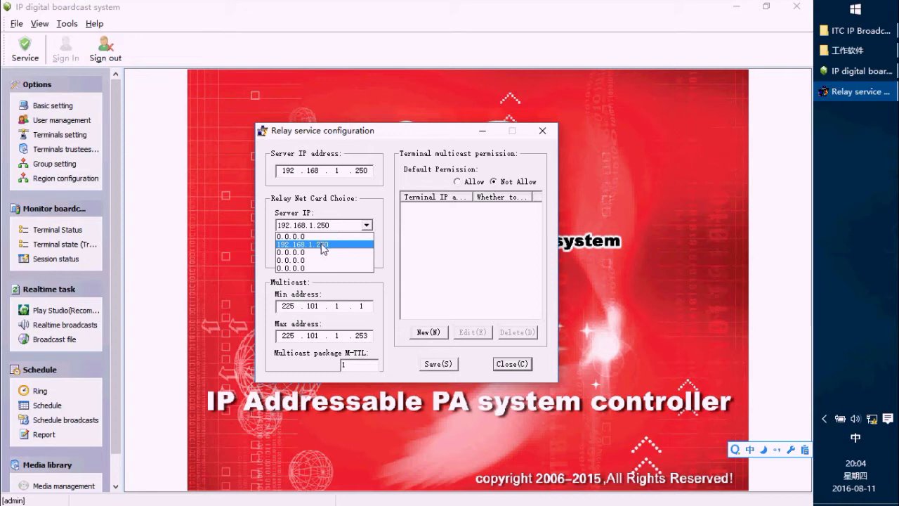
pyautogui.click(322, 244)
pyautogui.click(367, 255)
pyautogui.click(344, 274)
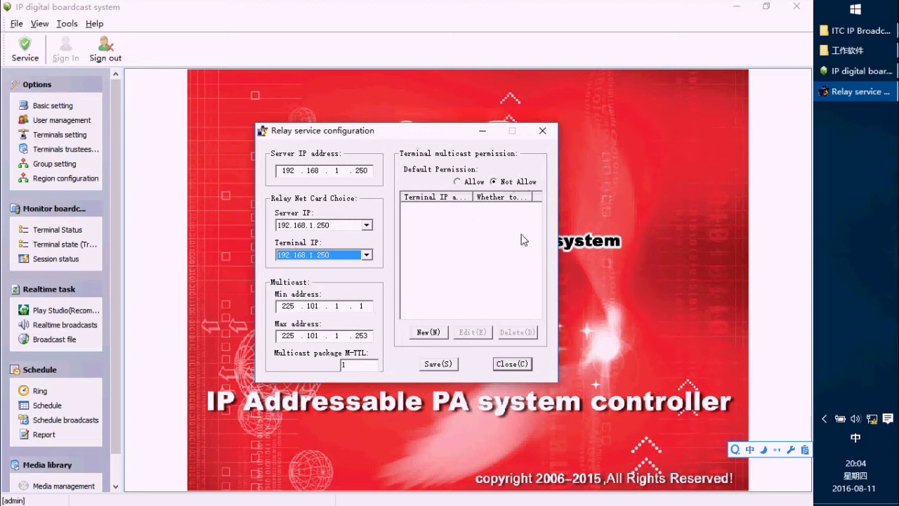
pyautogui.click(445, 371)
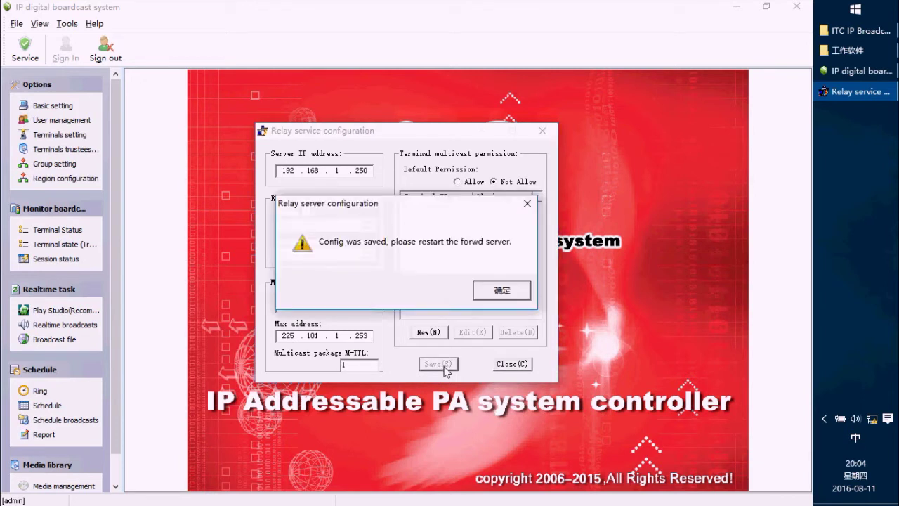
pyautogui.click(499, 297)
pyautogui.click(509, 364)
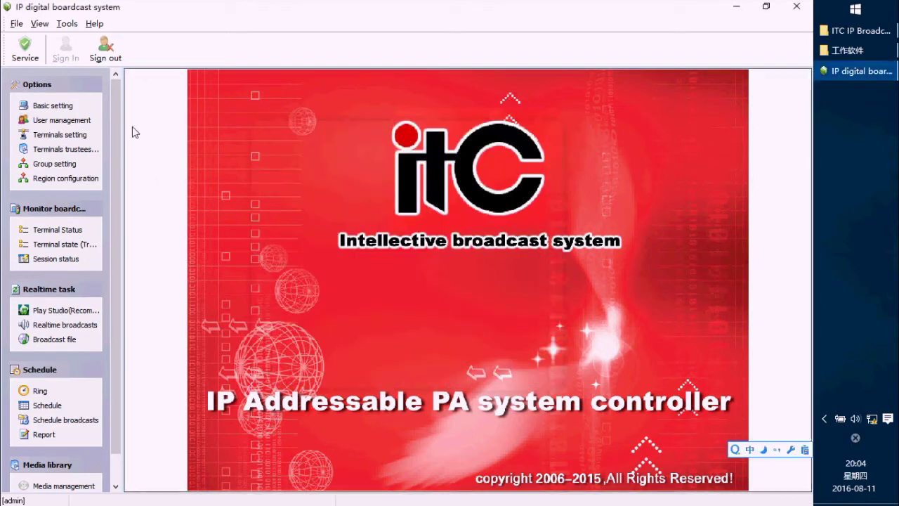
# Sign out of the broadcast system and stop the system, forward and recorder services.
pyautogui.click(105, 50)
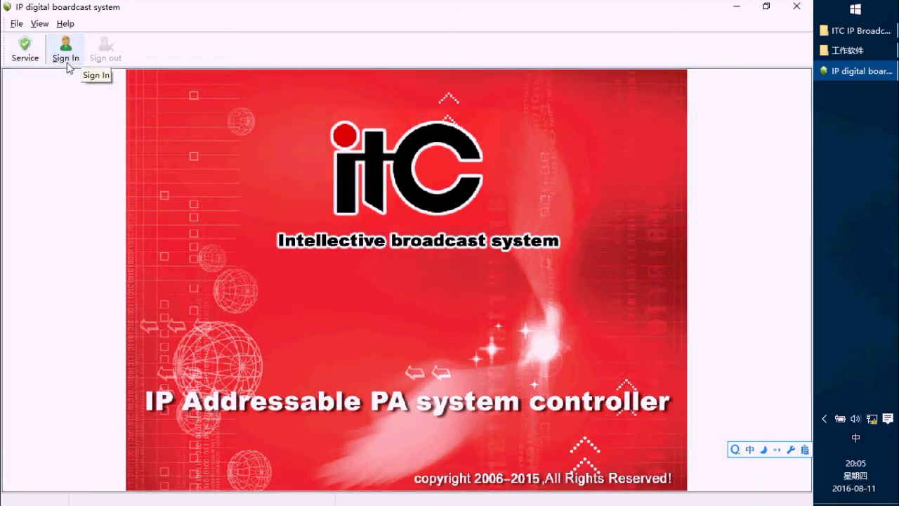
pyautogui.click(25, 49)
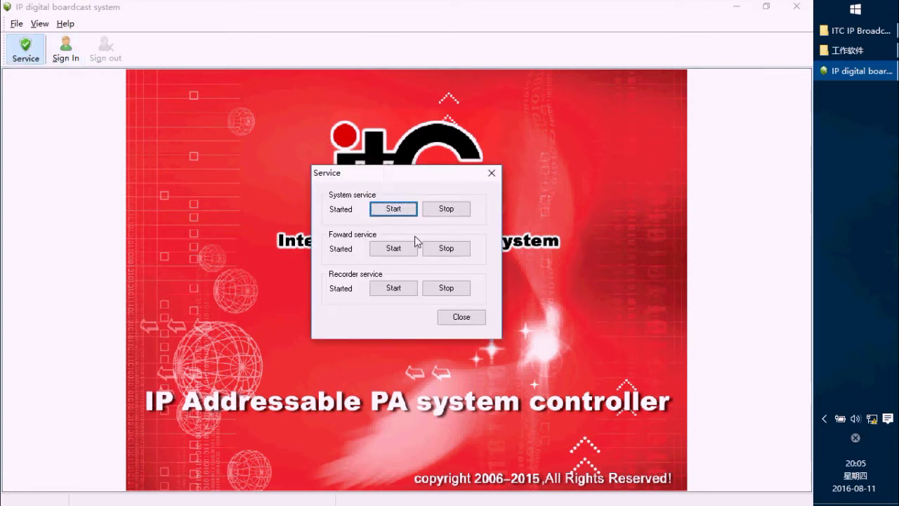
pyautogui.click(449, 209)
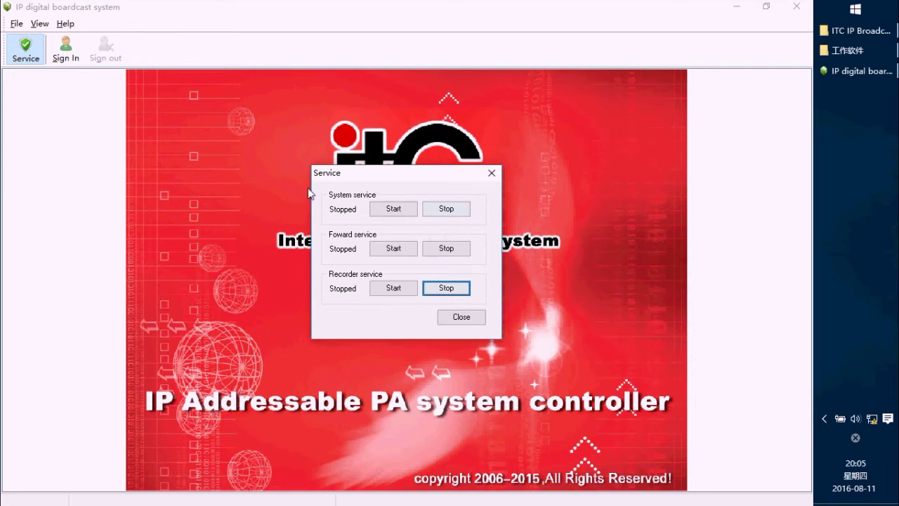
# Start the system, forward and recorder services and close the service dialog.
pyautogui.click(404, 210)
pyautogui.click(401, 248)
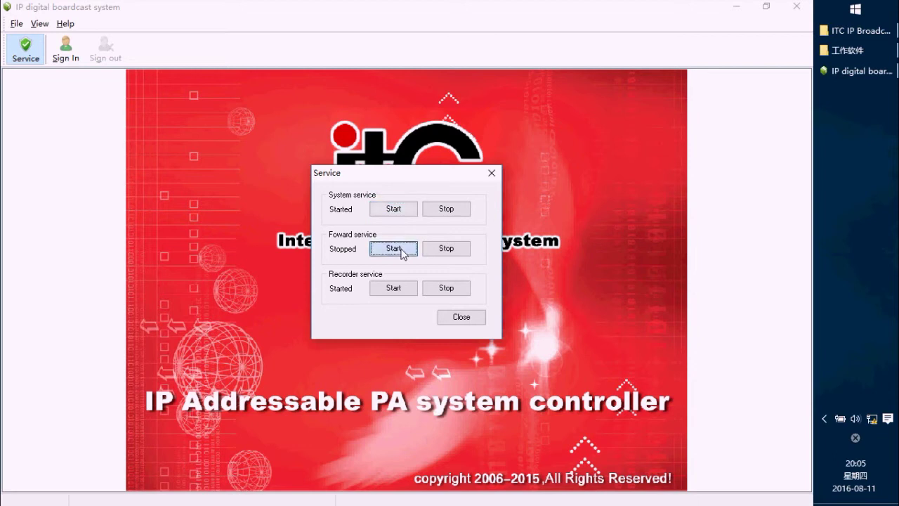
pyautogui.click(396, 288)
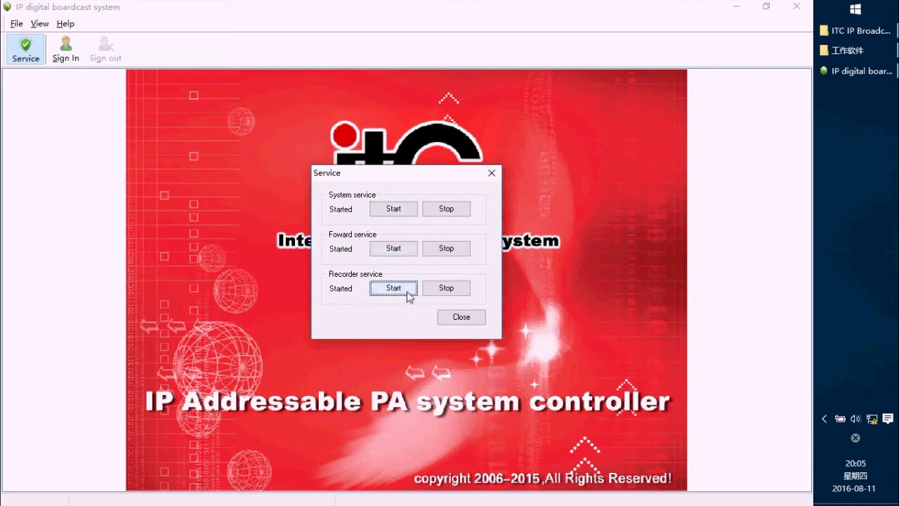
pyautogui.click(437, 318)
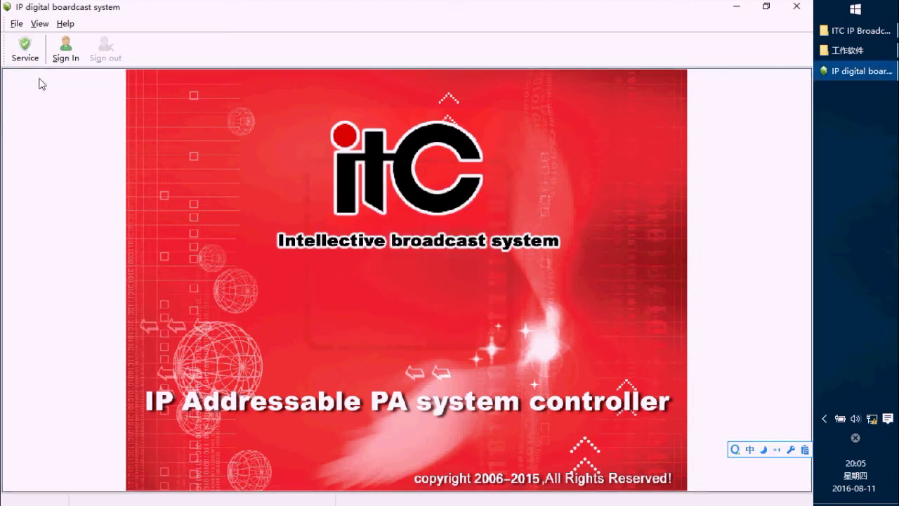
# Sign in to the broadcast system again with the remembered account.
pyautogui.click(66, 51)
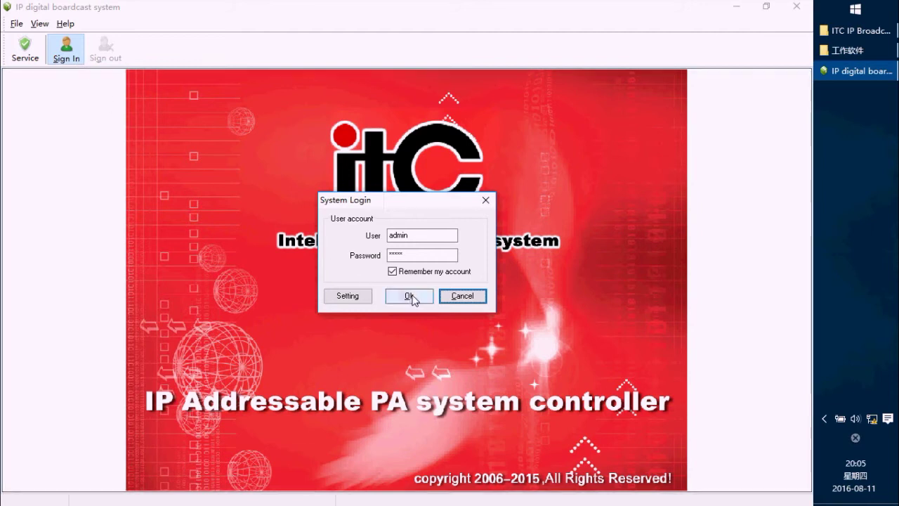
pyautogui.click(411, 297)
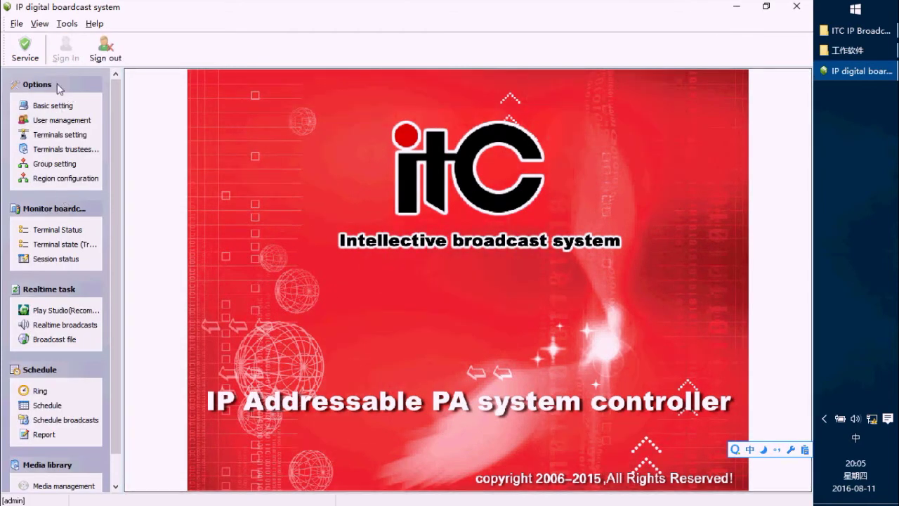
pyautogui.click(72, 28)
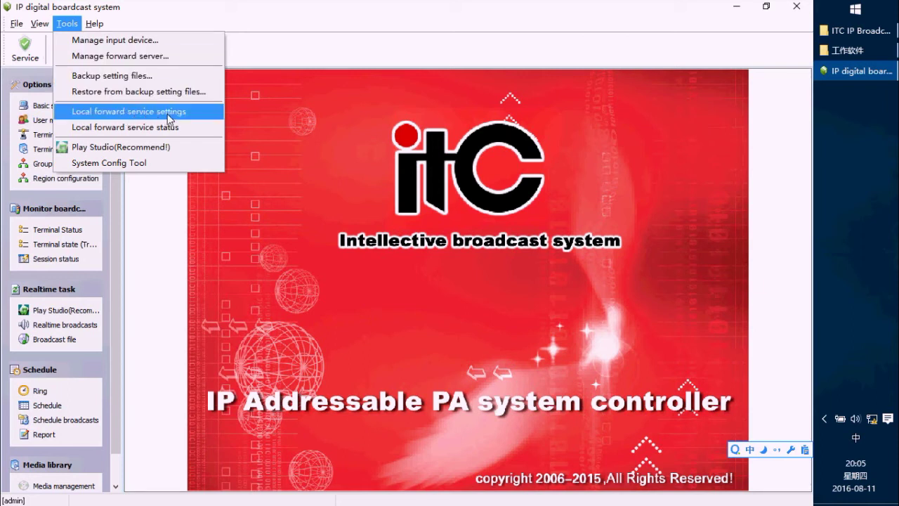
pyautogui.click(253, 115)
# Open the license information and view the registration details for the Dongle and Registration code types.
pyautogui.click(95, 23)
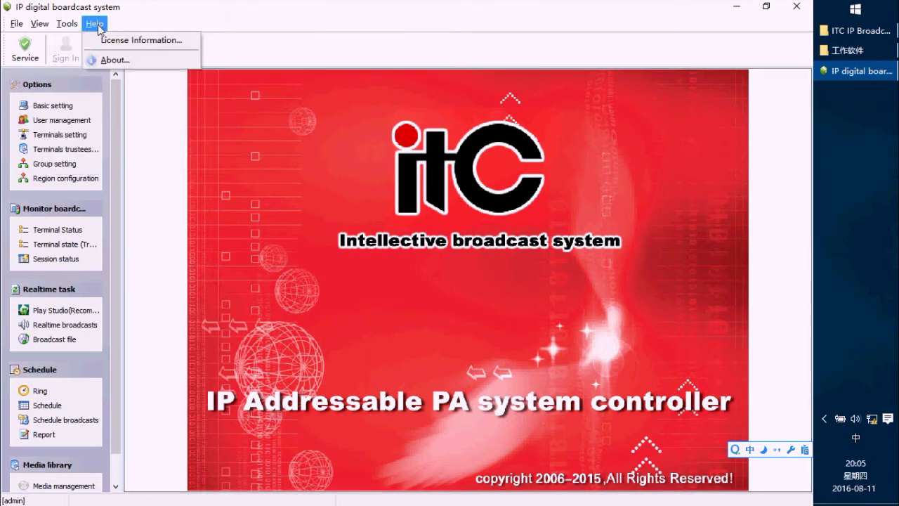
pyautogui.click(131, 42)
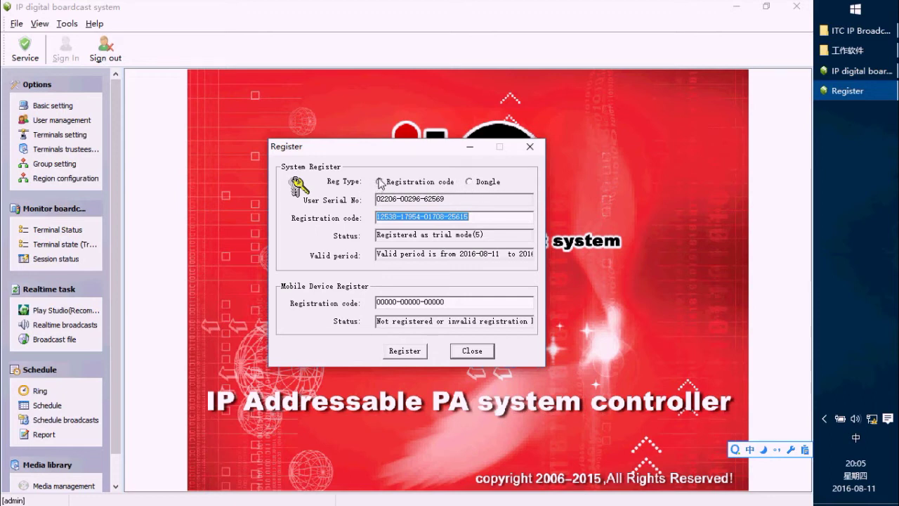
pyautogui.click(469, 182)
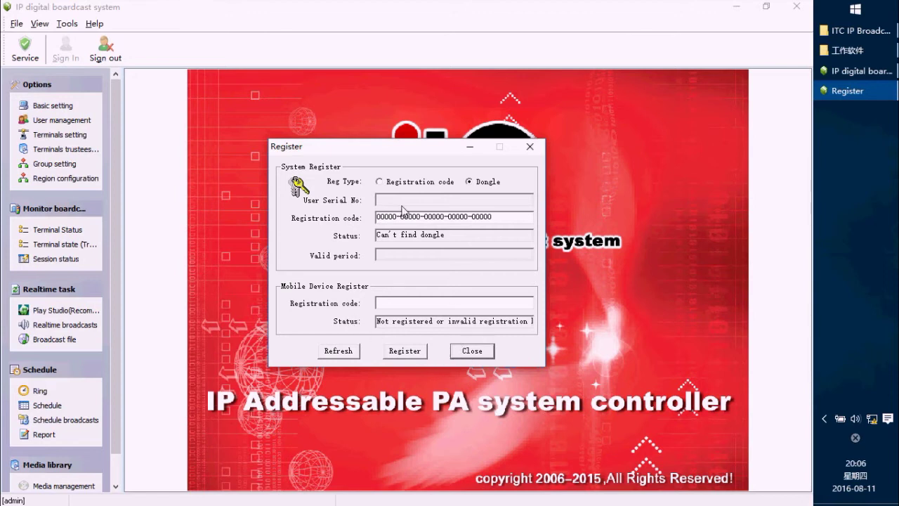
pyautogui.click(380, 181)
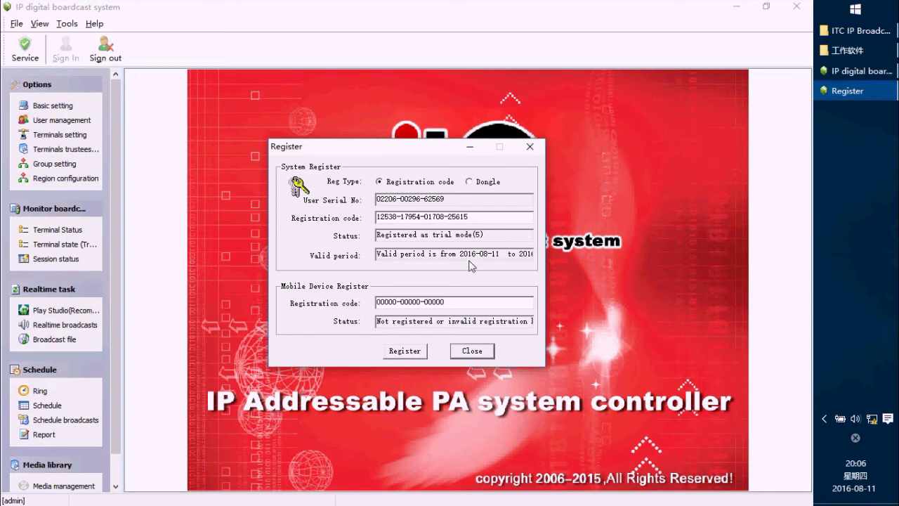
# Check the start and end dates of the system registration's valid period and close the registration window.
pyautogui.moveTo(417, 254); pyautogui.dragTo(538, 257)
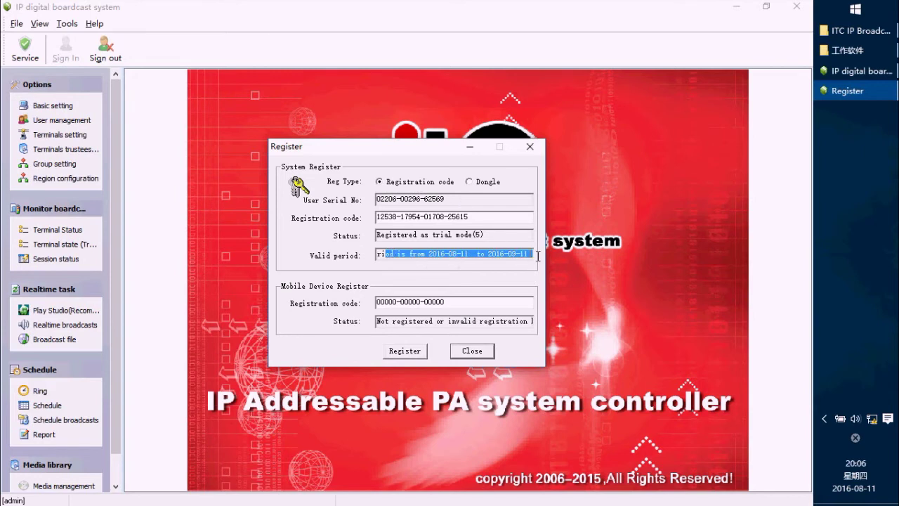
pyautogui.moveTo(437, 257); pyautogui.dragTo(331, 254)
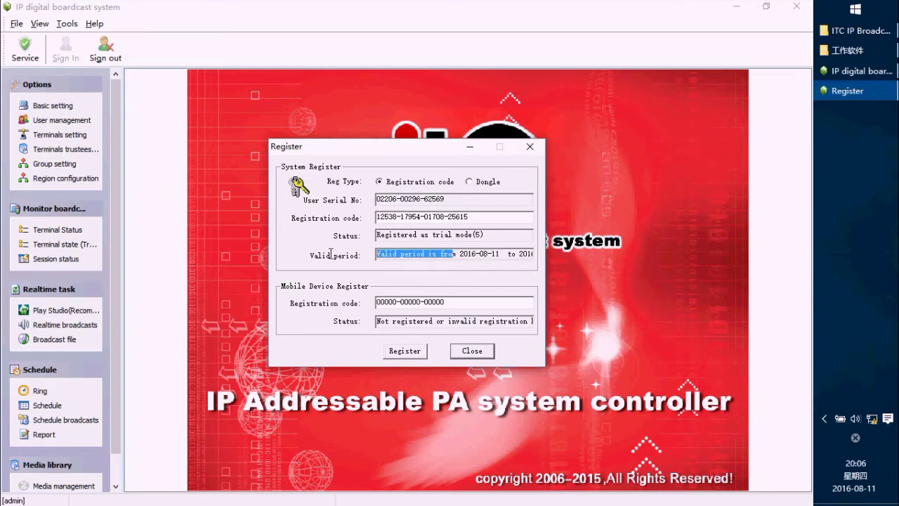
pyautogui.moveTo(437, 257); pyautogui.dragTo(545, 256)
pyautogui.moveTo(480, 258); pyautogui.dragTo(530, 257)
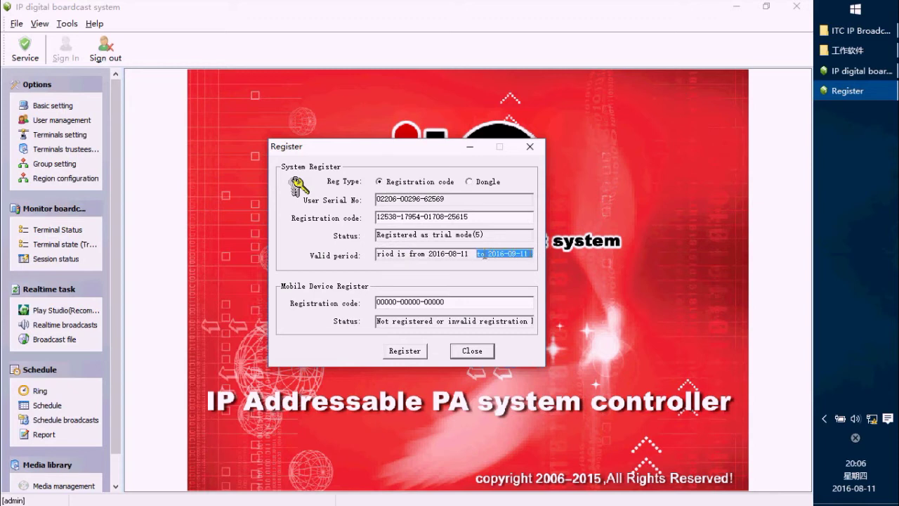
pyautogui.click(484, 256)
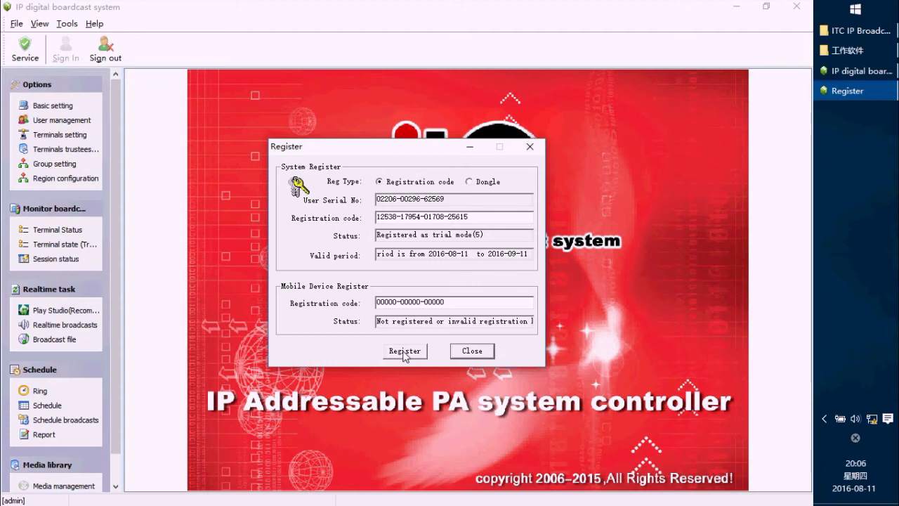
pyautogui.click(472, 351)
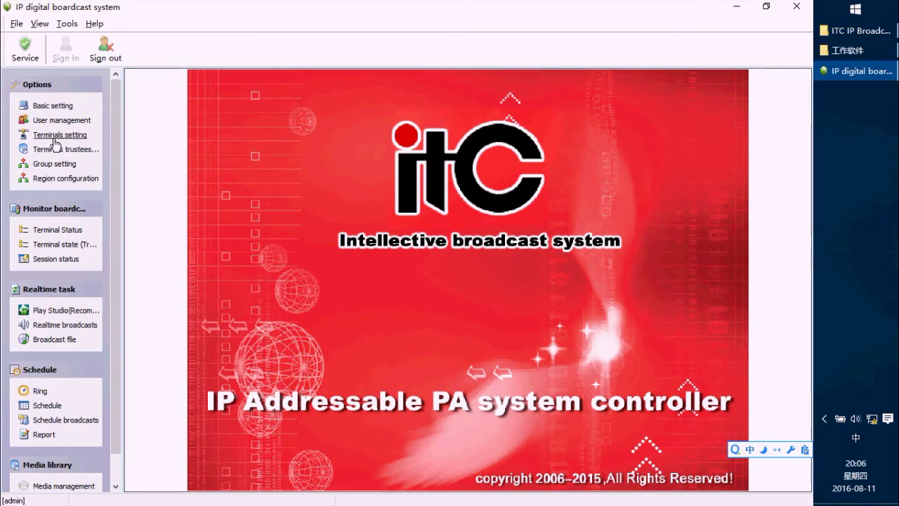
# Collapse the Options, Monitor broadcast, Realtime task, Schedule and Media library groups of the navigation list.
pyautogui.click(46, 89)
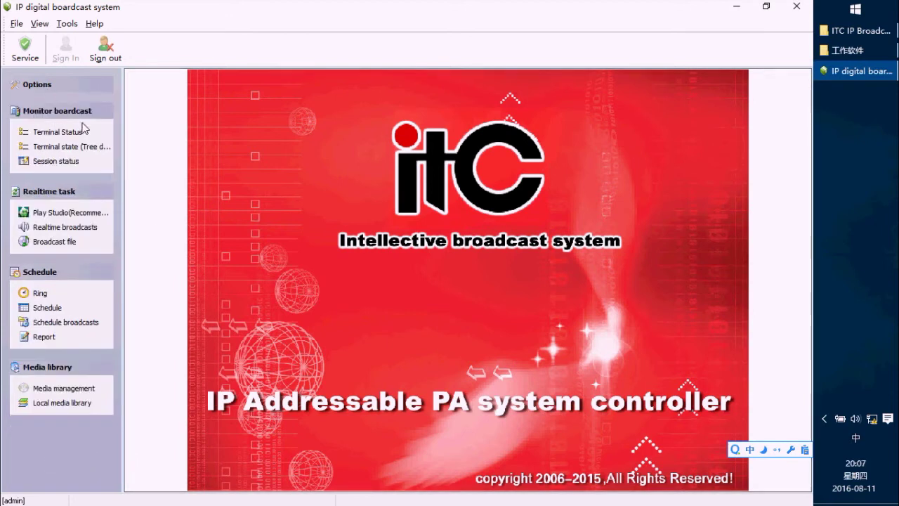
pyautogui.click(83, 112)
pyautogui.click(90, 142)
pyautogui.click(86, 165)
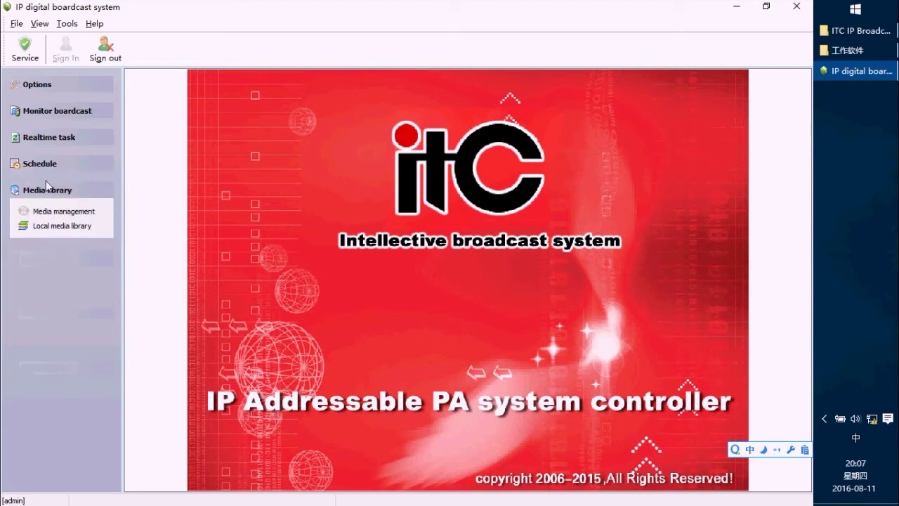
pyautogui.click(45, 188)
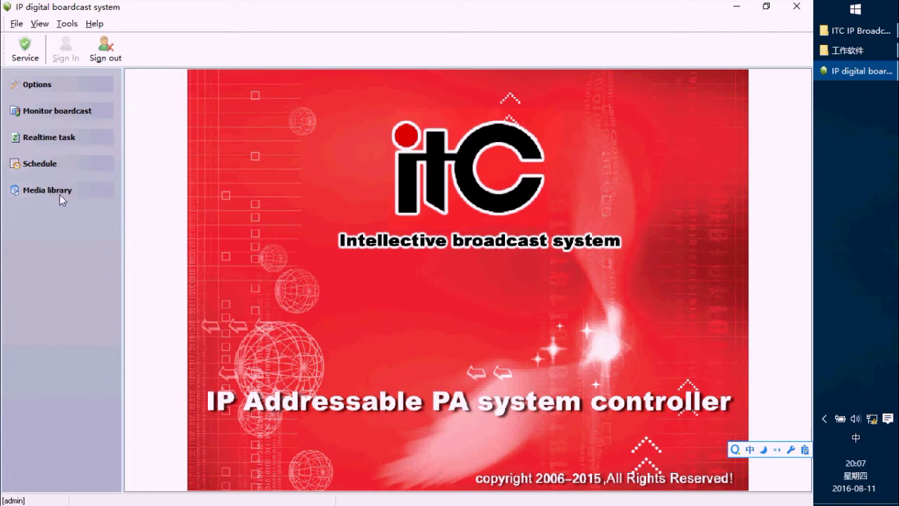
# Open the basic settings and review the recording, priority, speak and talkback, and alarm pages of the System Config Tool before closing it.
pyautogui.click(76, 85)
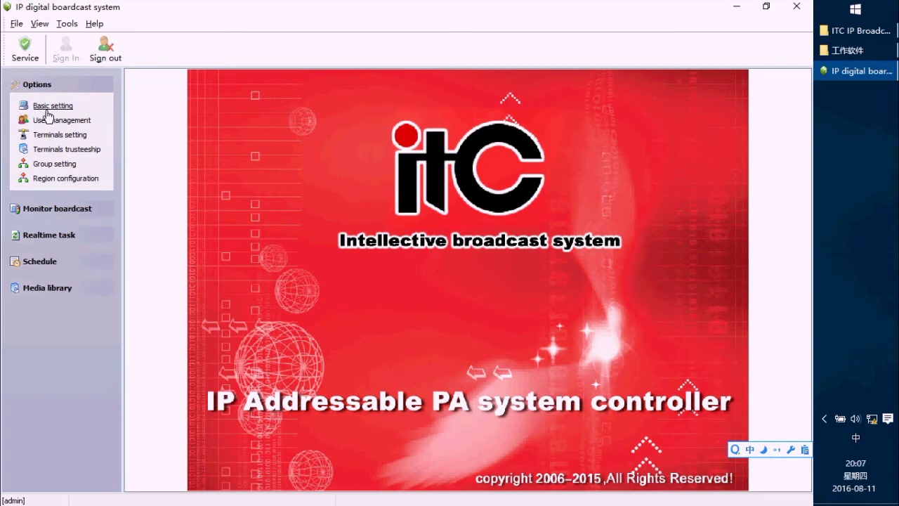
pyautogui.click(59, 114)
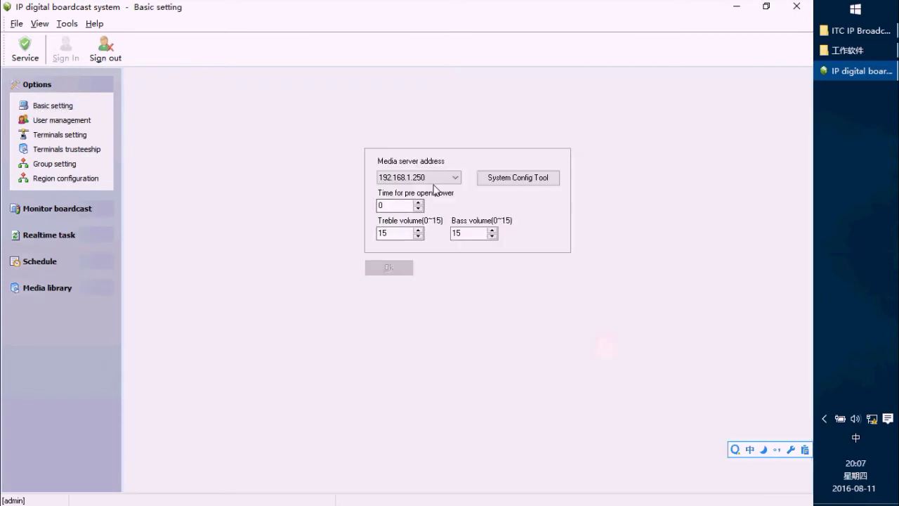
pyautogui.click(537, 185)
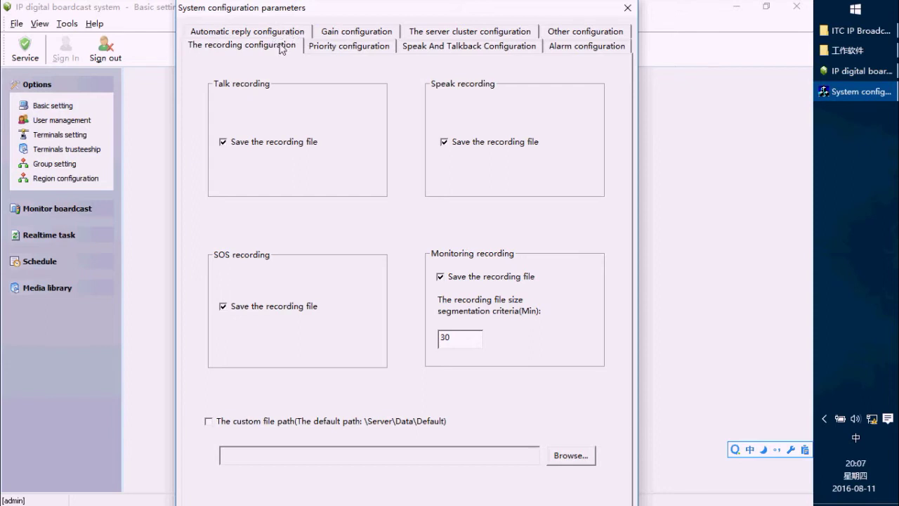
pyautogui.click(332, 51)
pyautogui.click(464, 47)
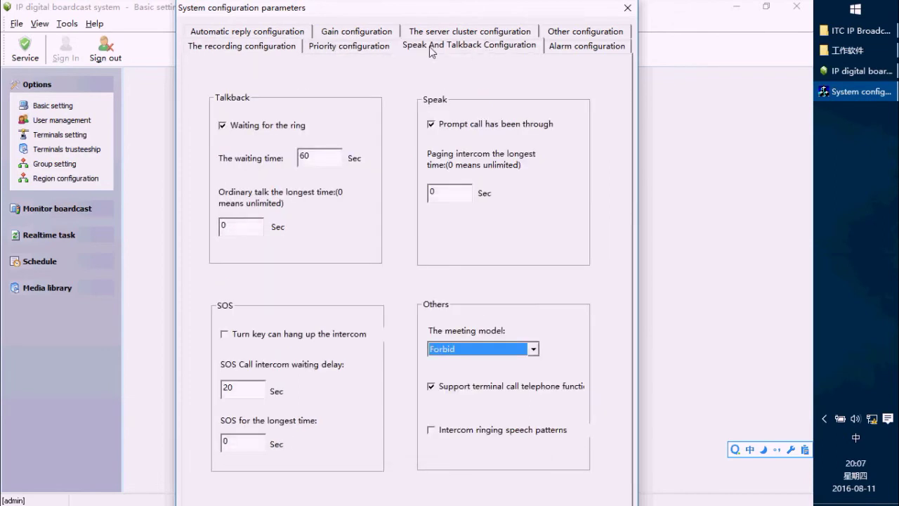
pyautogui.click(566, 48)
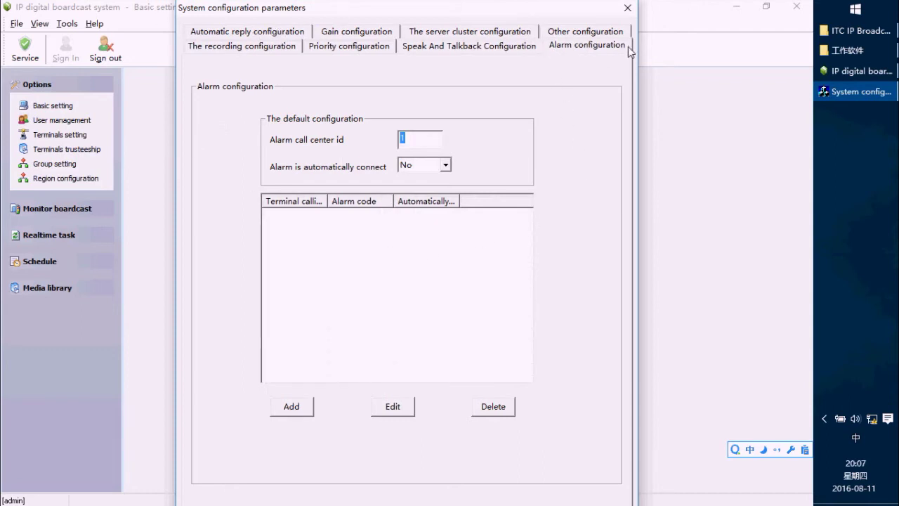
pyautogui.click(627, 7)
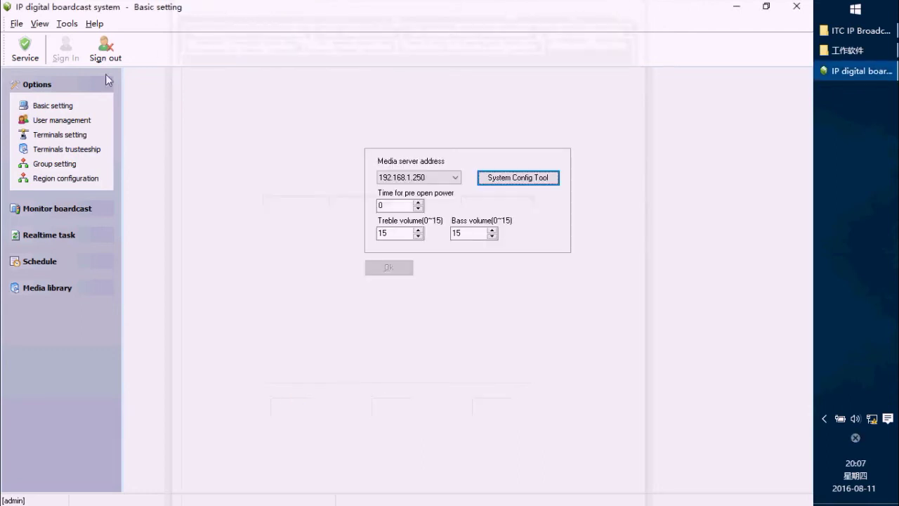
# Open the terminals setting list and look through the entries for terminals 67120, 6703E and 6702A.
pyautogui.click(75, 137)
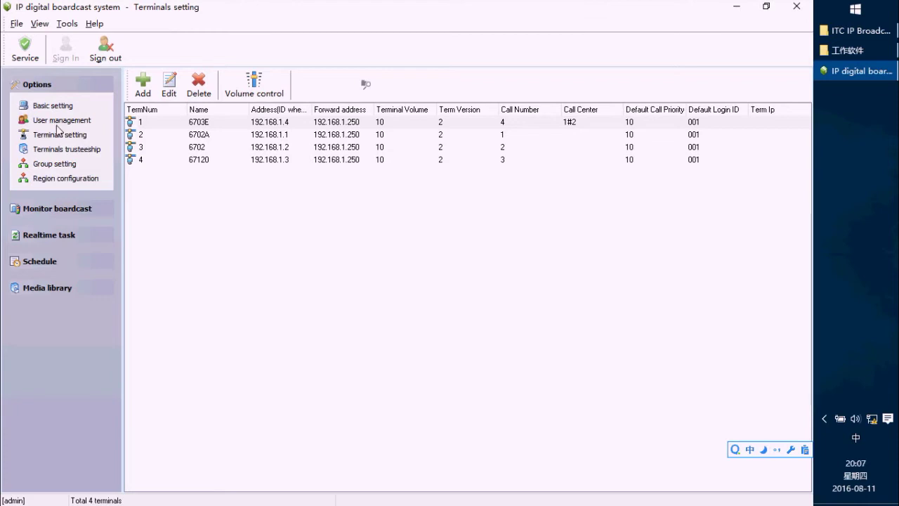
pyautogui.click(359, 225)
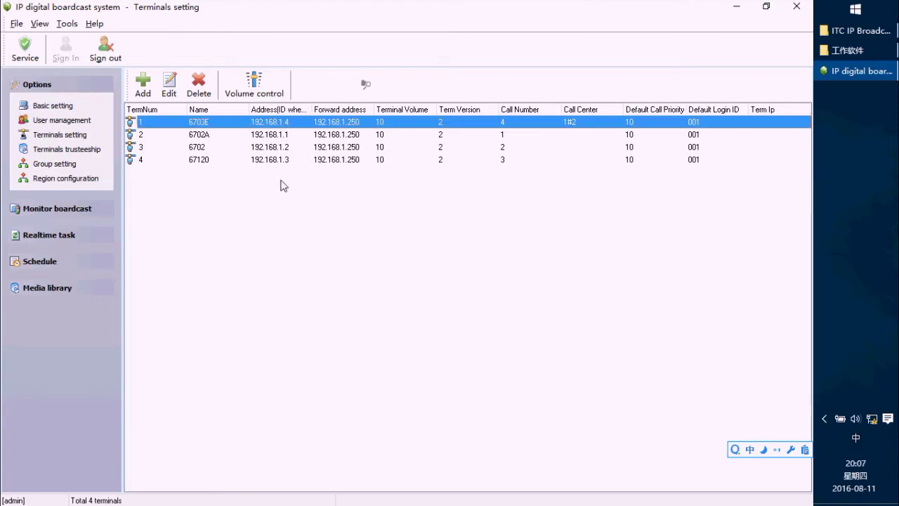
pyautogui.click(205, 159)
pyautogui.click(214, 123)
pyautogui.click(234, 135)
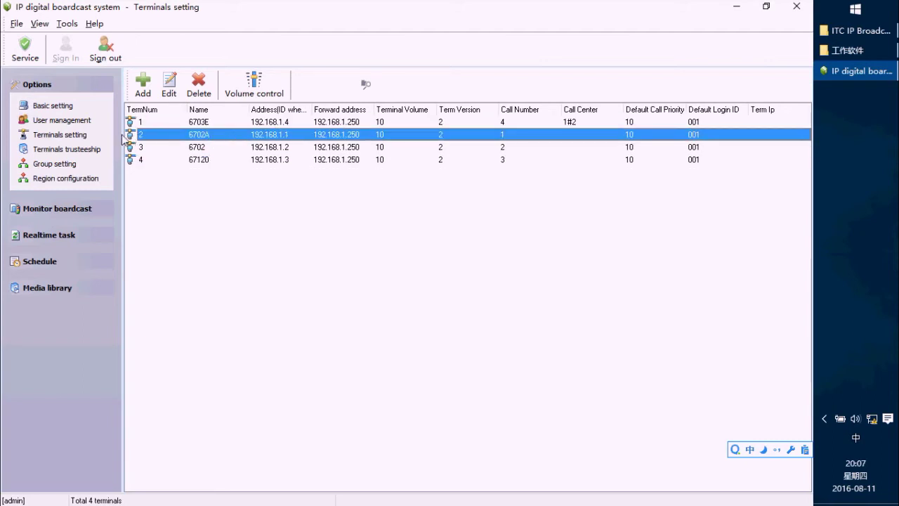
# Expand the broadcast monitoring group, view the status of the terminals and refresh the status list.
pyautogui.click(64, 136)
pyautogui.click(80, 210)
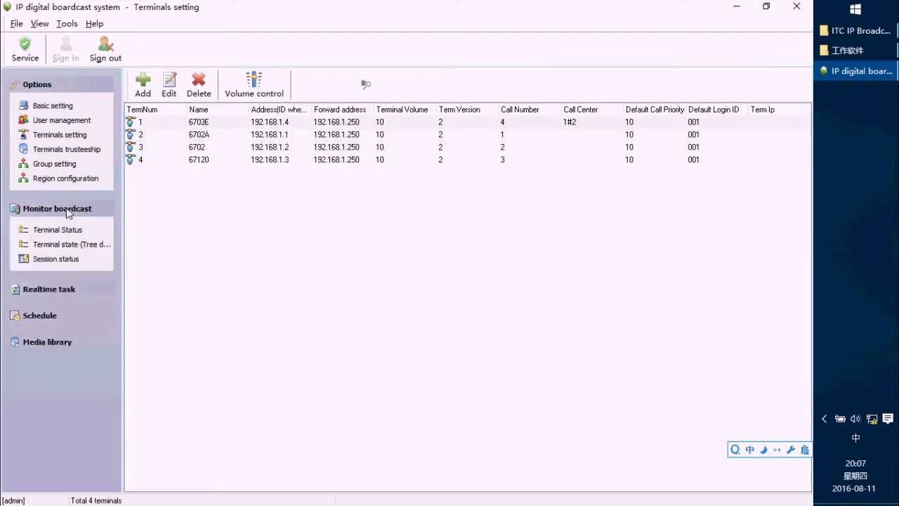
pyautogui.click(62, 234)
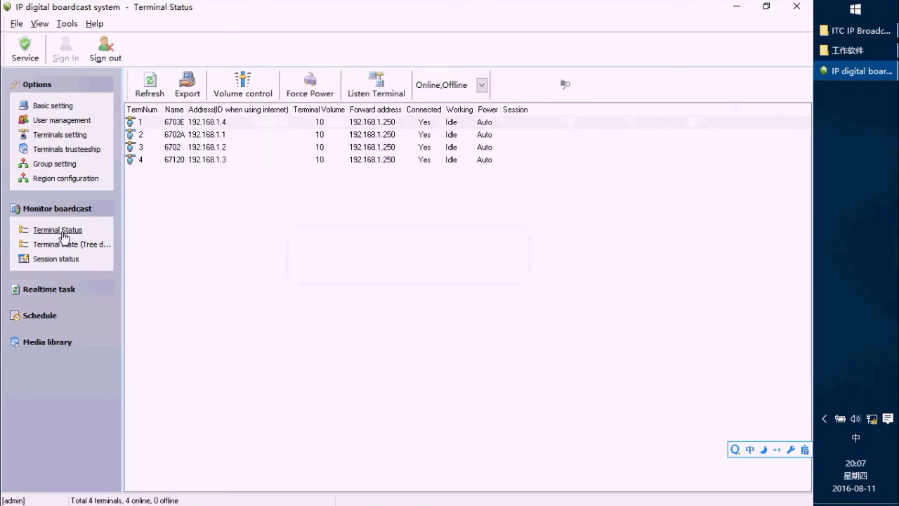
pyautogui.click(150, 84)
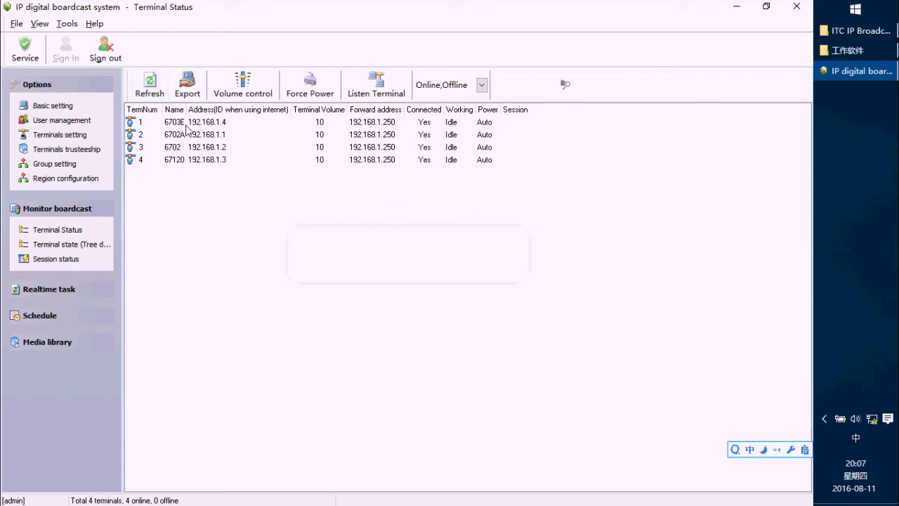
pyautogui.click(150, 84)
# Open terminal 6703E for editing, check its address and select ITC (192.168.1.250) as its forward server.
pyautogui.click(76, 136)
pyautogui.click(203, 124)
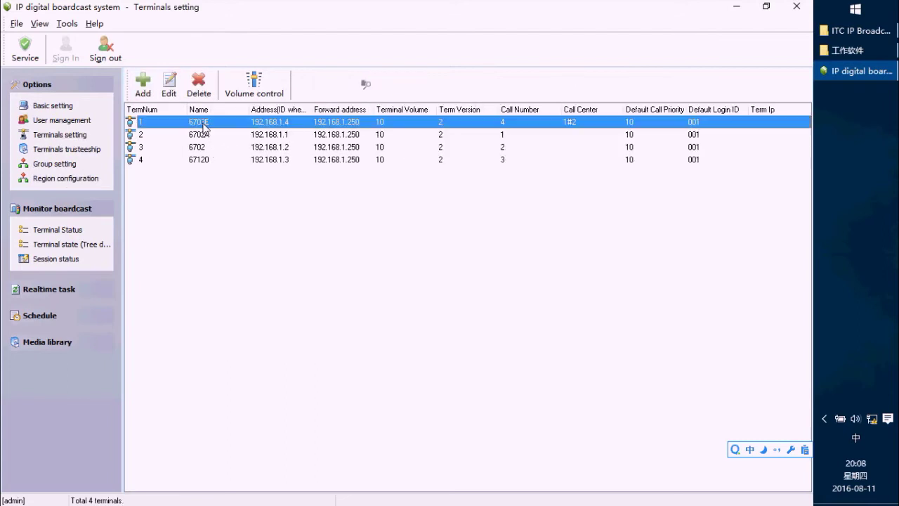
pyautogui.click(173, 93)
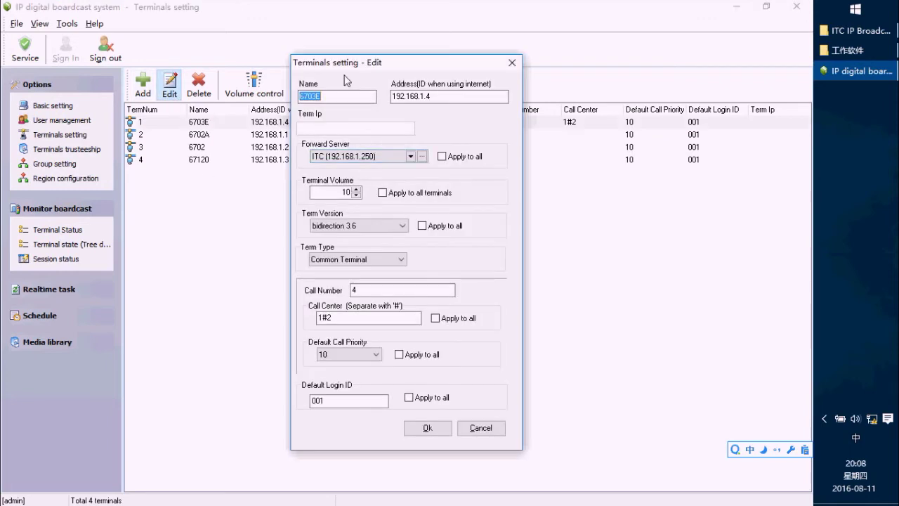
pyautogui.moveTo(346, 69); pyautogui.dragTo(421, 80)
pyautogui.click(527, 107)
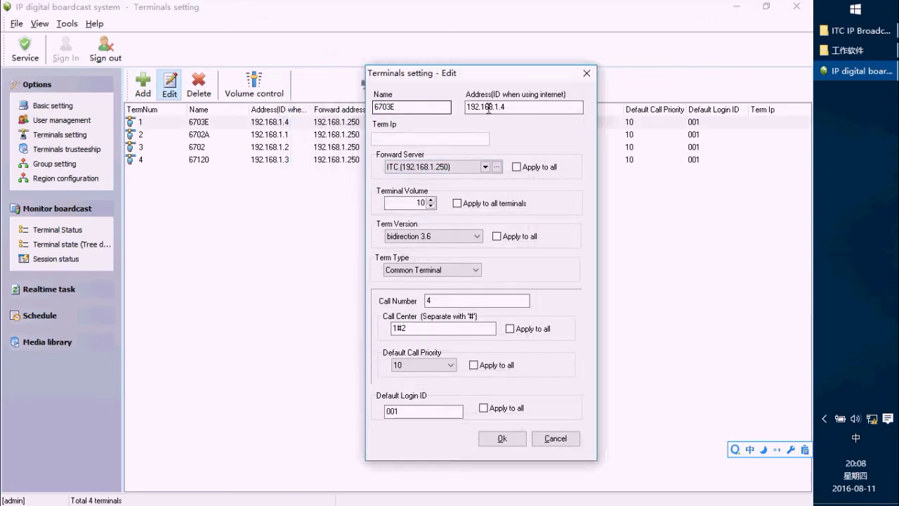
pyautogui.moveTo(527, 107); pyautogui.dragTo(465, 108)
pyautogui.click(533, 107)
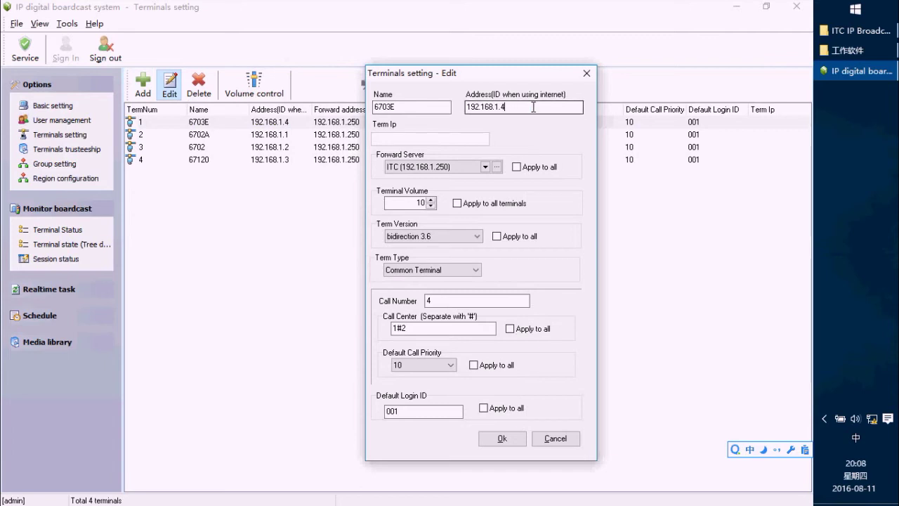
pyautogui.click(485, 168)
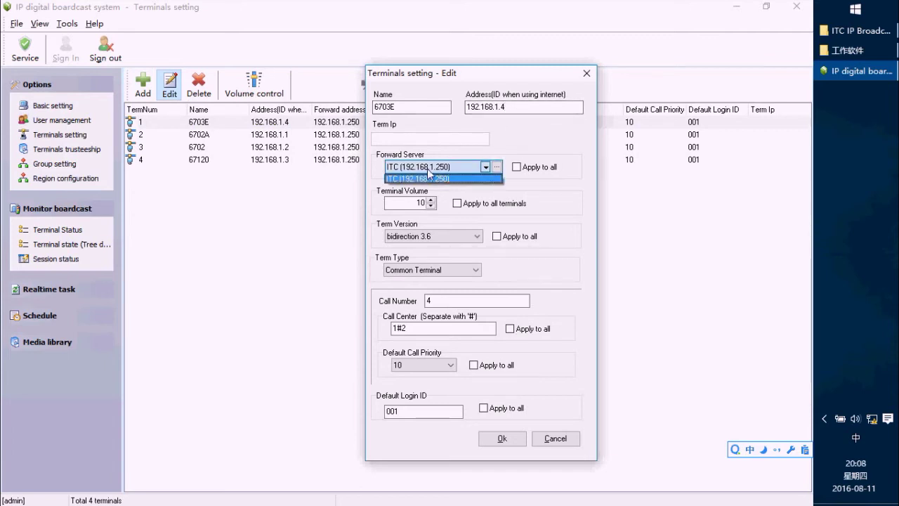
pyautogui.click(484, 179)
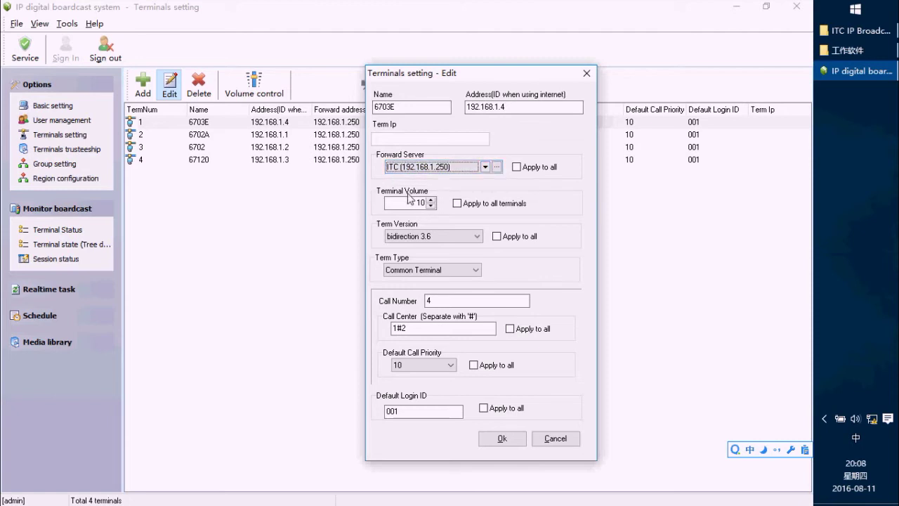
# Select bidirection 3.6 as the version of terminal 6703E and enter 4 as its call number.
pyautogui.click(463, 237)
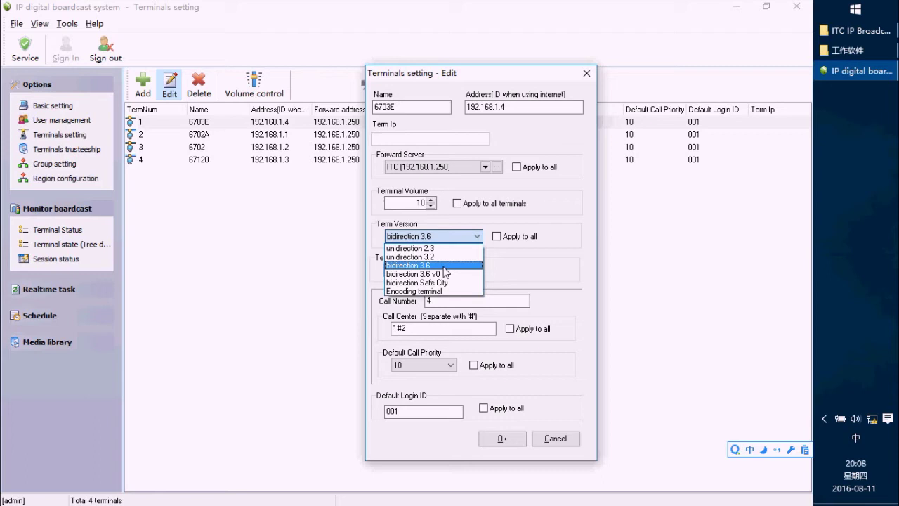
pyautogui.click(444, 266)
pyautogui.click(453, 301)
pyautogui.doubleClick(449, 301)
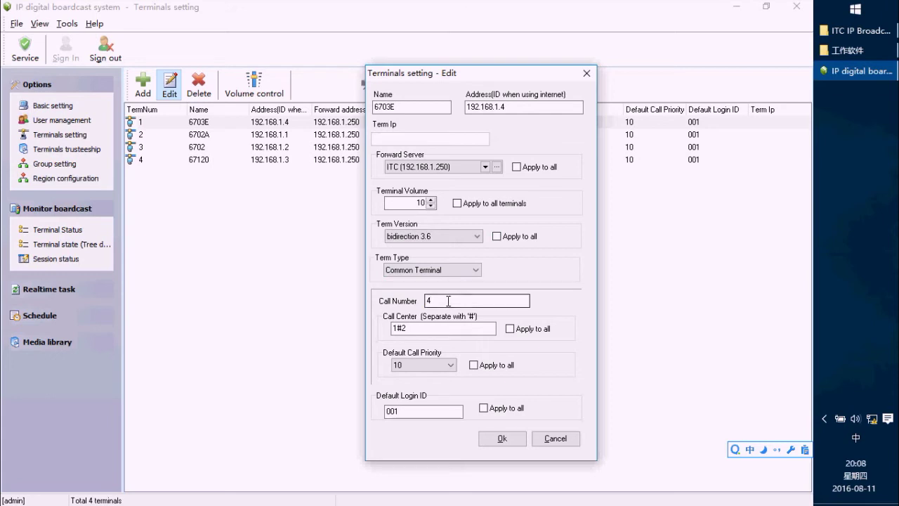
pyautogui.press('BackSpace')
pyautogui.write('7')
pyautogui.doubleClick(426, 301)
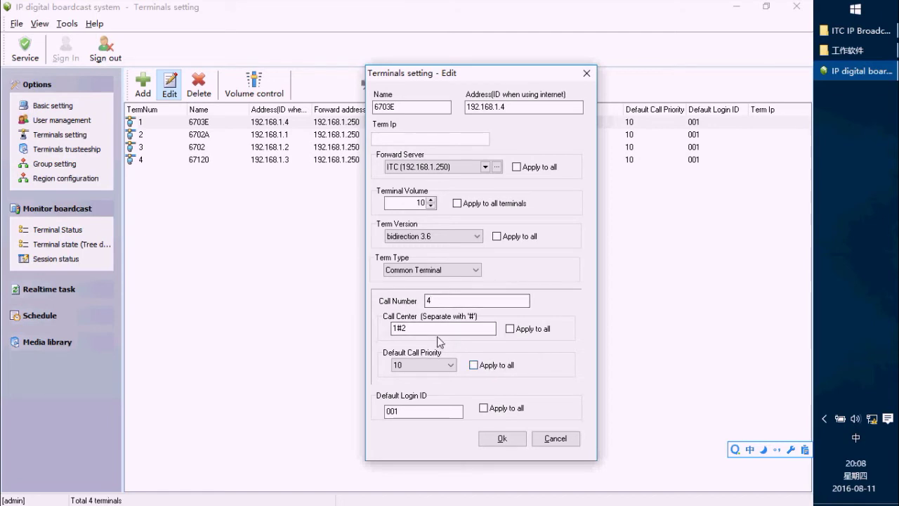
# Check the call center and default login ID of terminal 6703E and save its settings.
pyautogui.moveTo(425, 328); pyautogui.dragTo(400, 328)
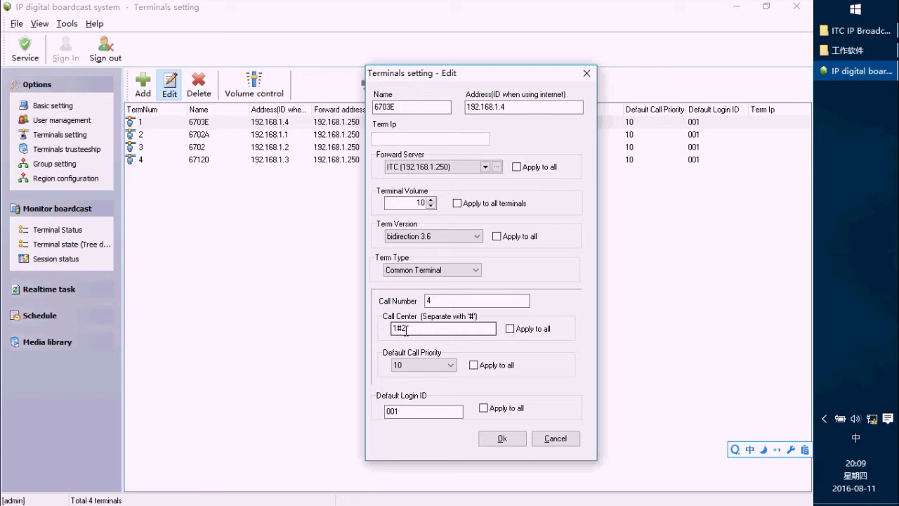
pyautogui.click(417, 412)
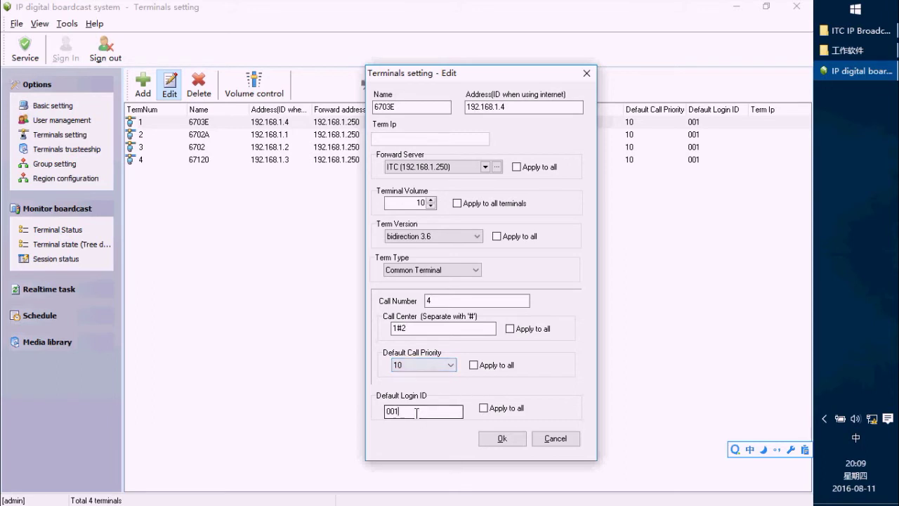
pyautogui.doubleClick(406, 410)
pyautogui.click(502, 439)
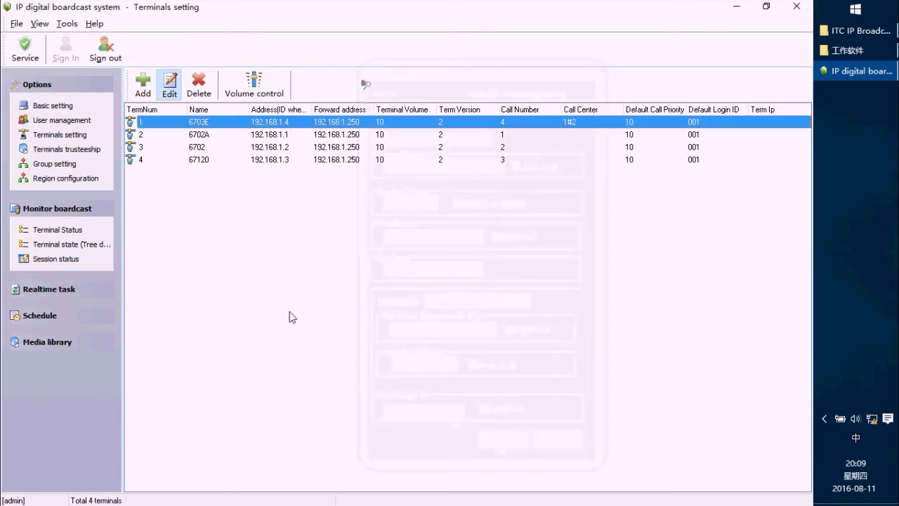
pyautogui.click(264, 147)
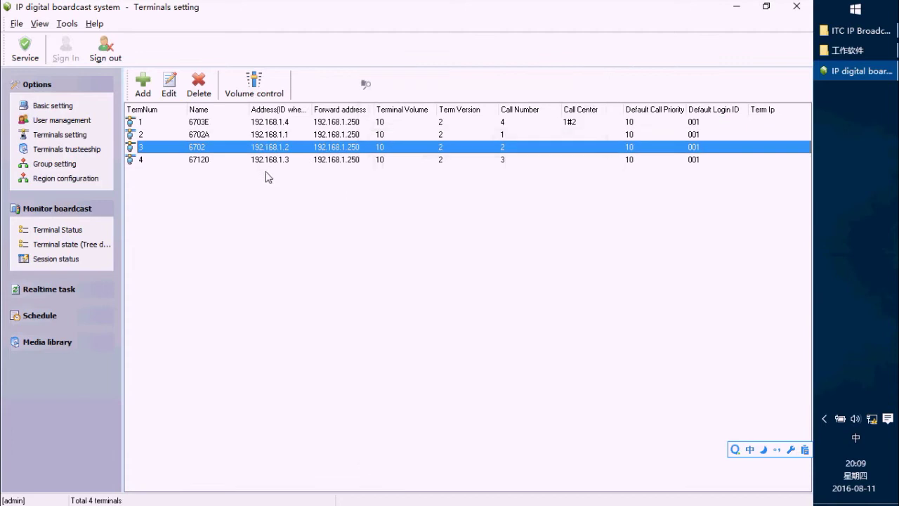
pyautogui.click(270, 161)
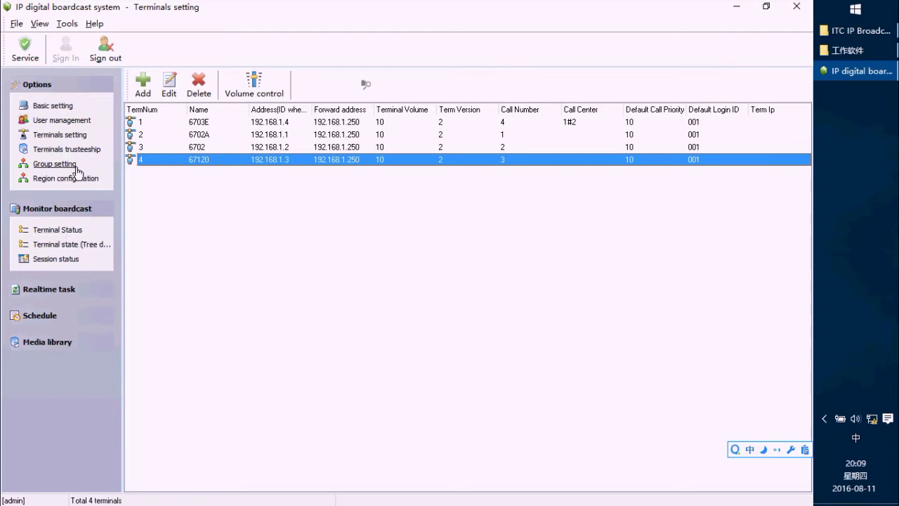
# Expand the realtime tasks, launch PlayStudio and move its window toward the middle of the screen.
pyautogui.click(57, 290)
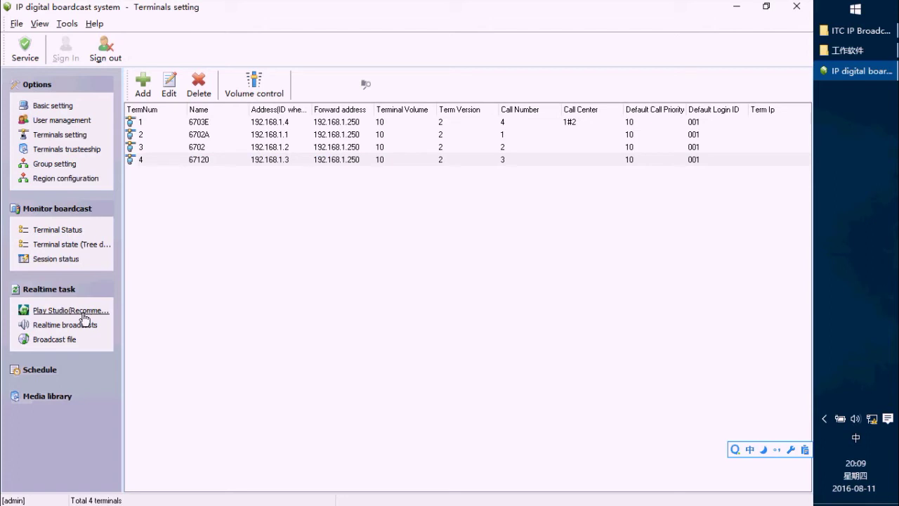
pyautogui.click(84, 315)
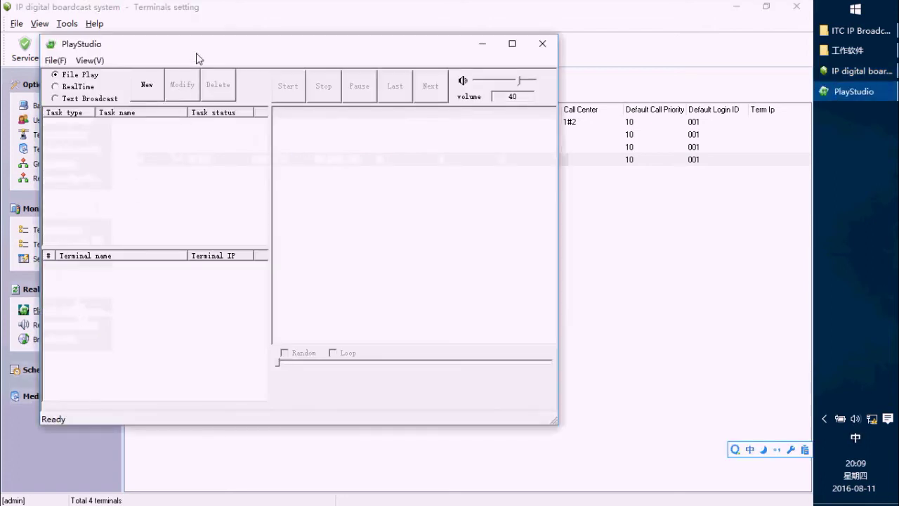
pyautogui.moveTo(217, 46); pyautogui.dragTo(349, 91)
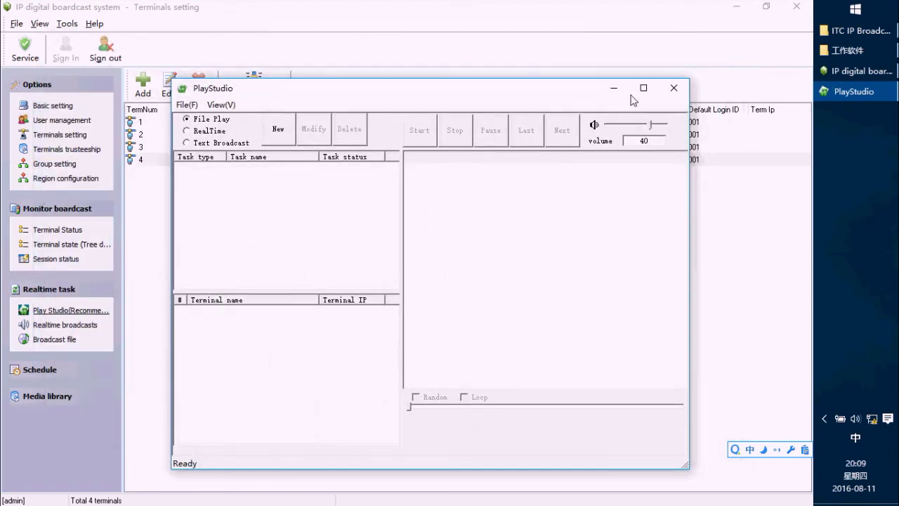
# Close PlayStudio with the option to minimize instead of exiting, and bring its window back up.
pyautogui.click(673, 88)
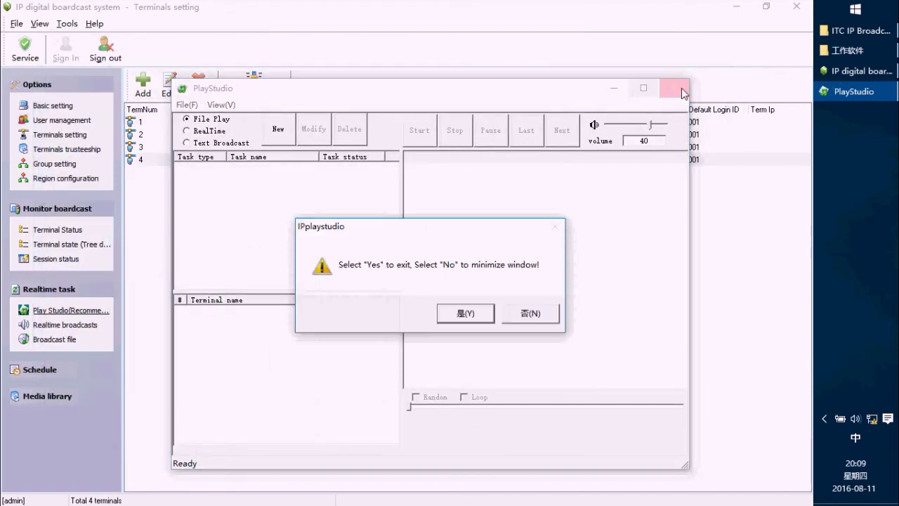
pyautogui.click(504, 314)
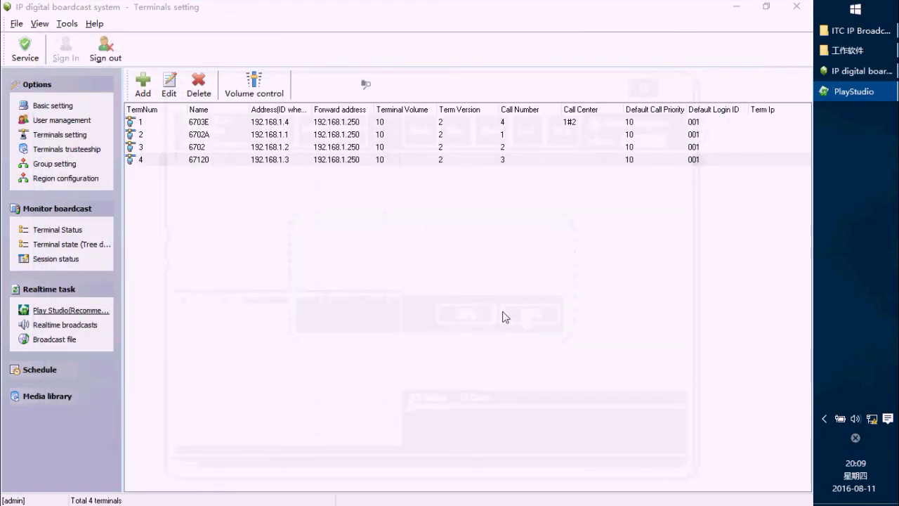
pyautogui.click(70, 313)
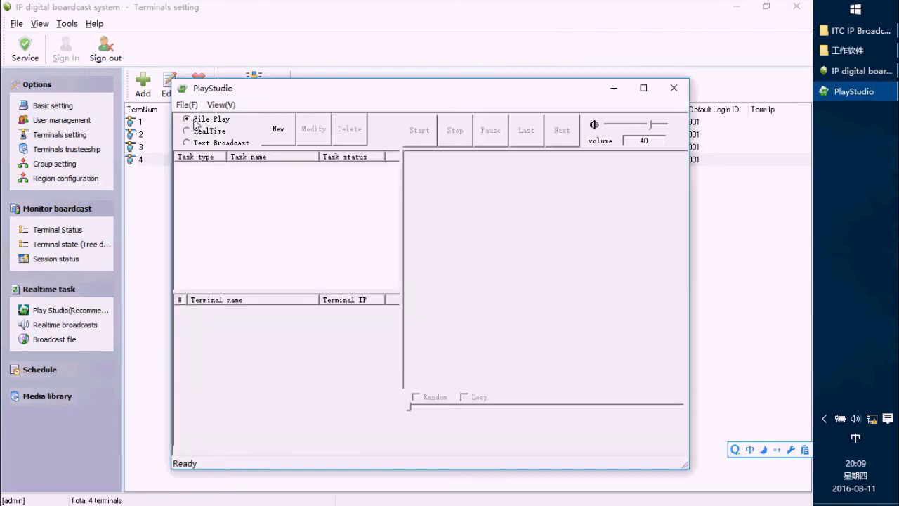
# Create a new File Play task in PlayStudio and name it task01.
pyautogui.click(200, 121)
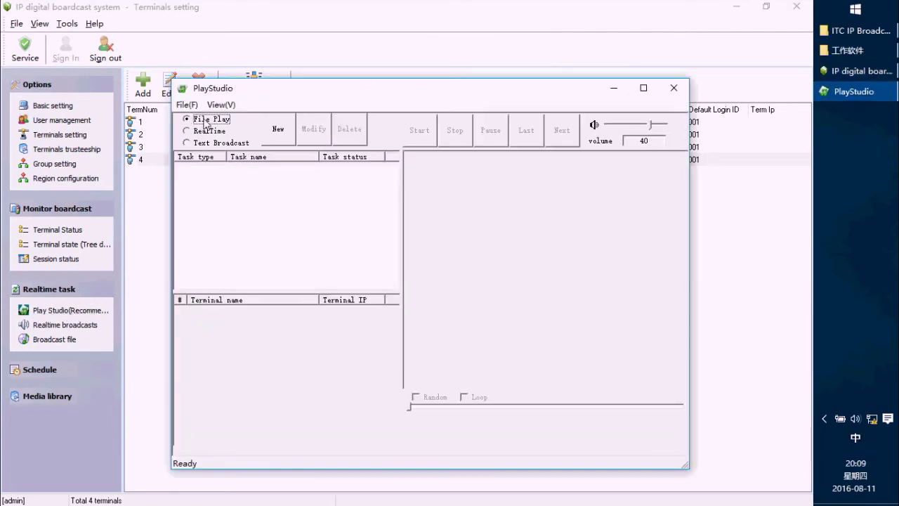
pyautogui.click(276, 133)
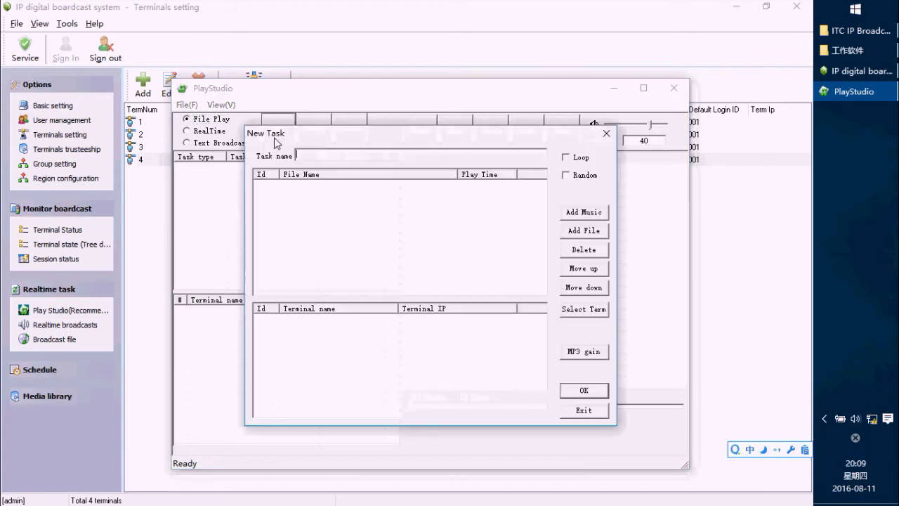
pyautogui.write('task')
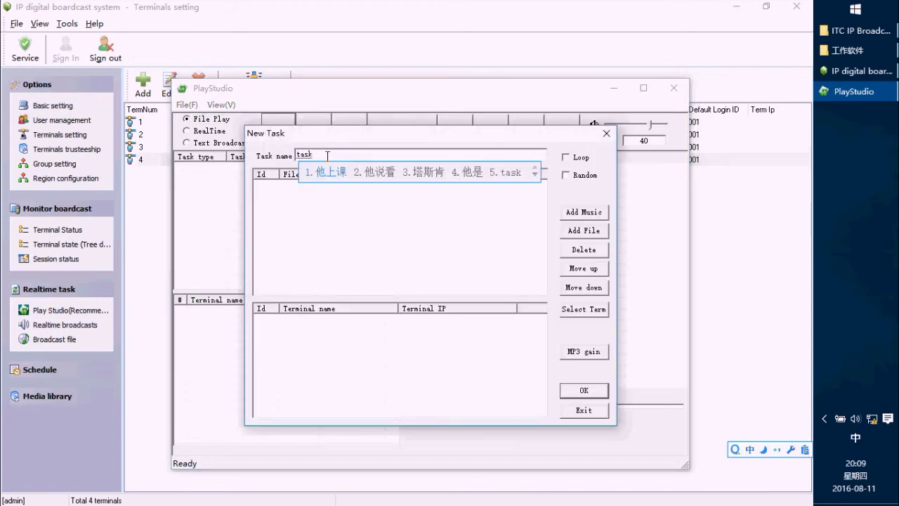
pyautogui.press('shift')
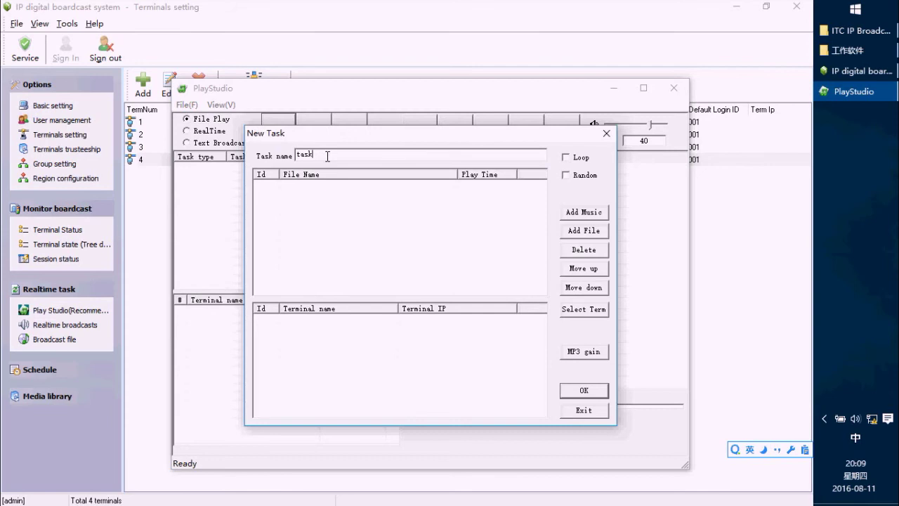
pyautogui.write('01')
# Add the file ".new.soler - 风的季节.mp3" from the KuGou folder on the FILM (F:) drive to task01.
pyautogui.click(584, 230)
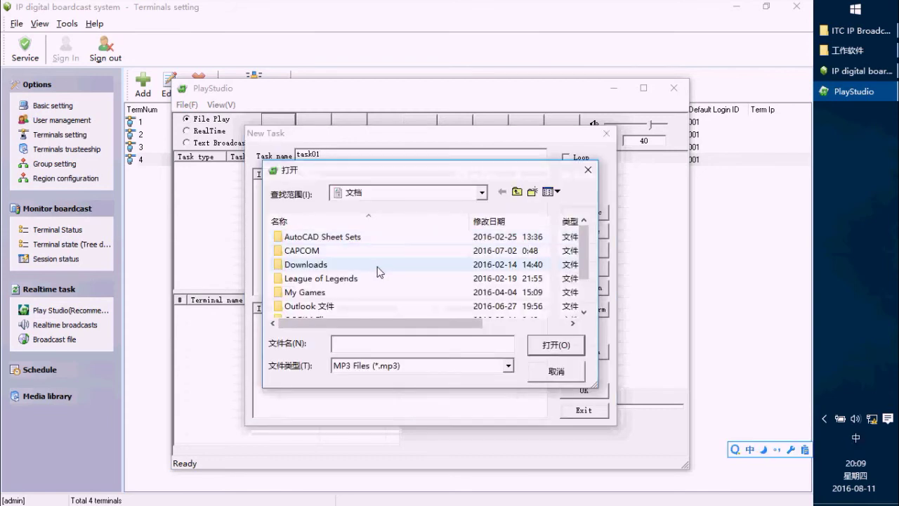
pyautogui.scroll(-1, 379, 272)
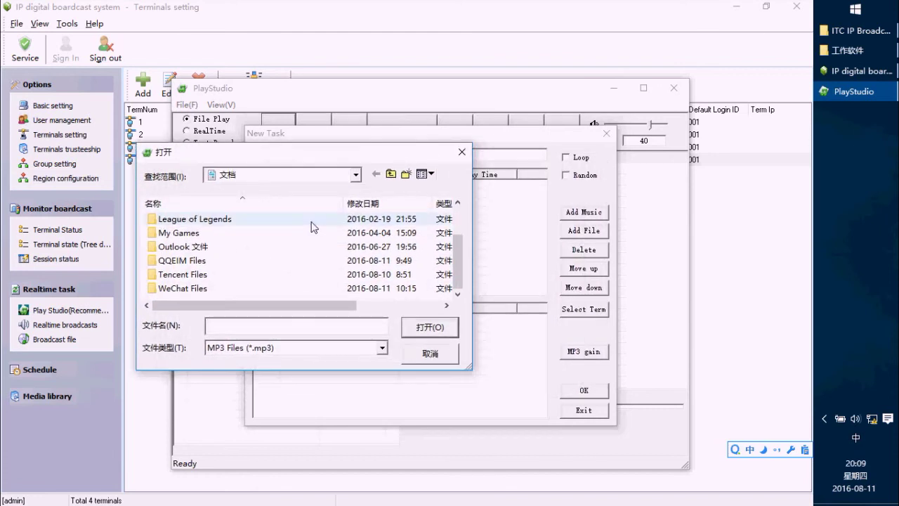
pyautogui.click(242, 175)
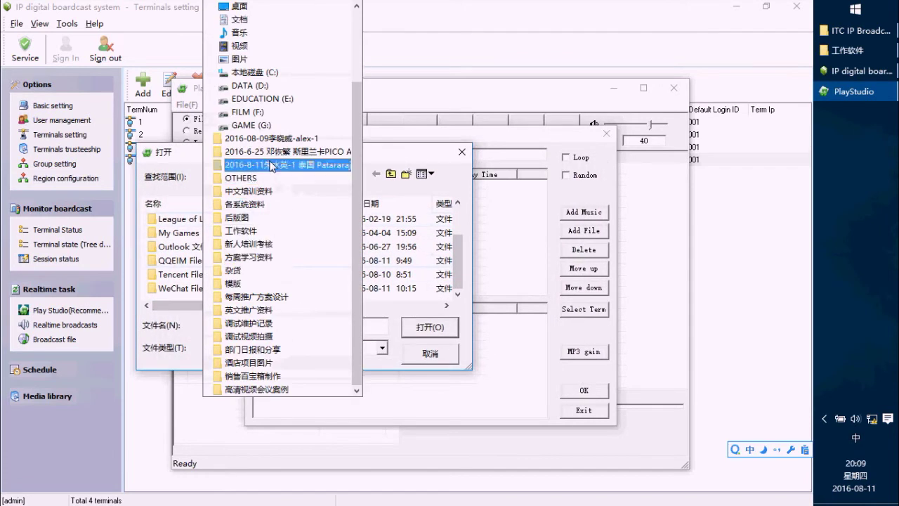
pyautogui.click(250, 125)
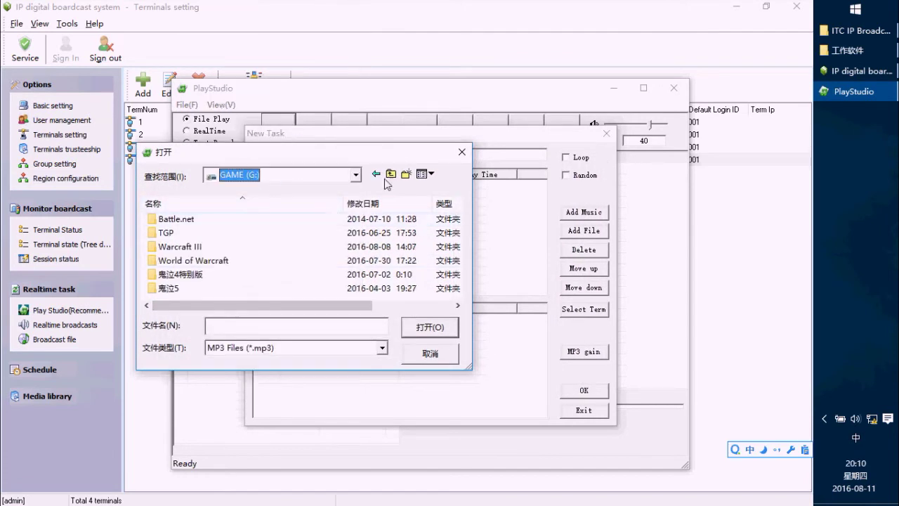
pyautogui.click(242, 175)
pyautogui.click(285, 112)
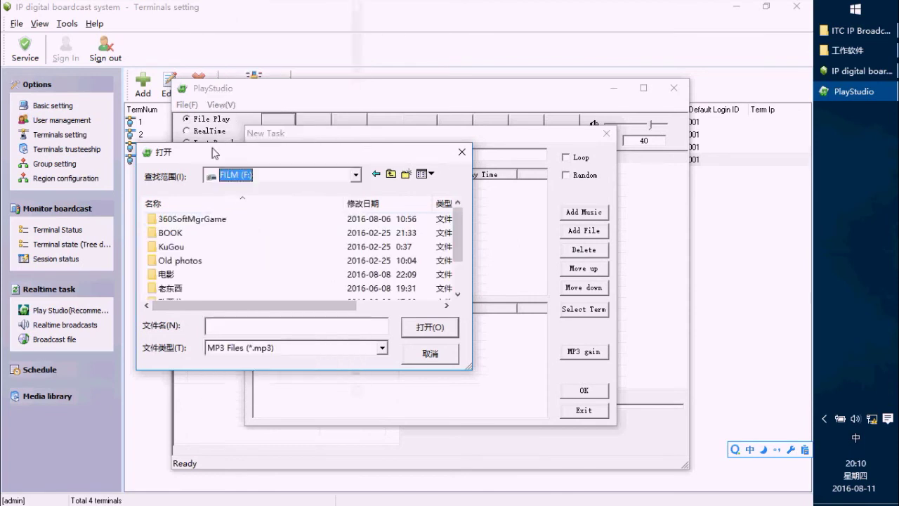
pyautogui.doubleClick(188, 247)
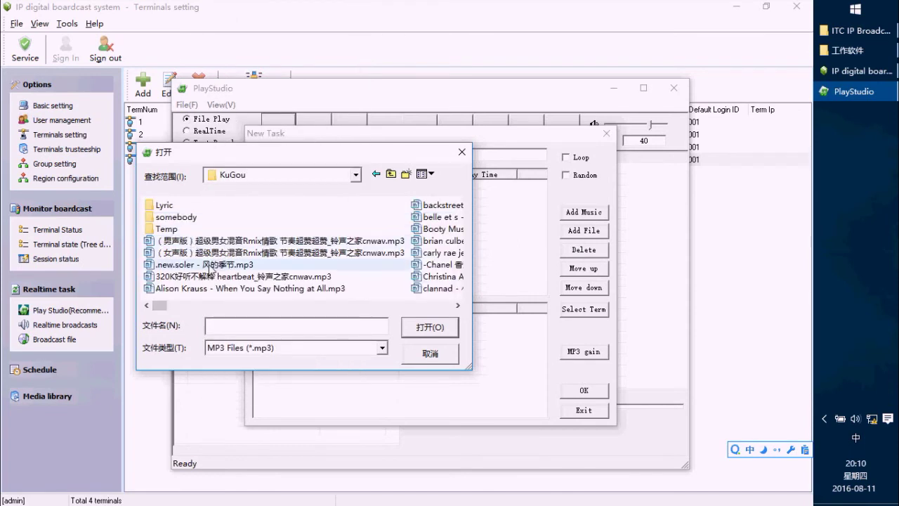
pyautogui.click(211, 265)
pyautogui.click(430, 328)
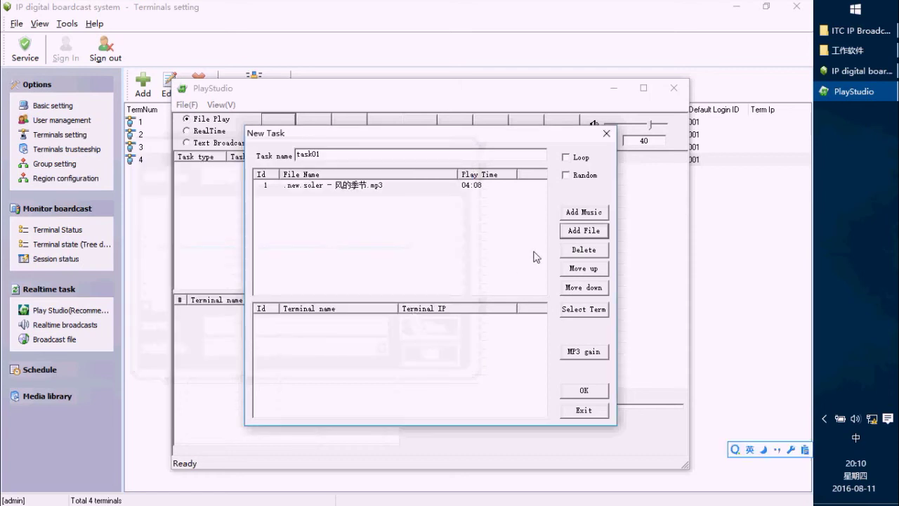
# Assign terminals 6703E and 6702A to task01 and save the task.
pyautogui.click(575, 315)
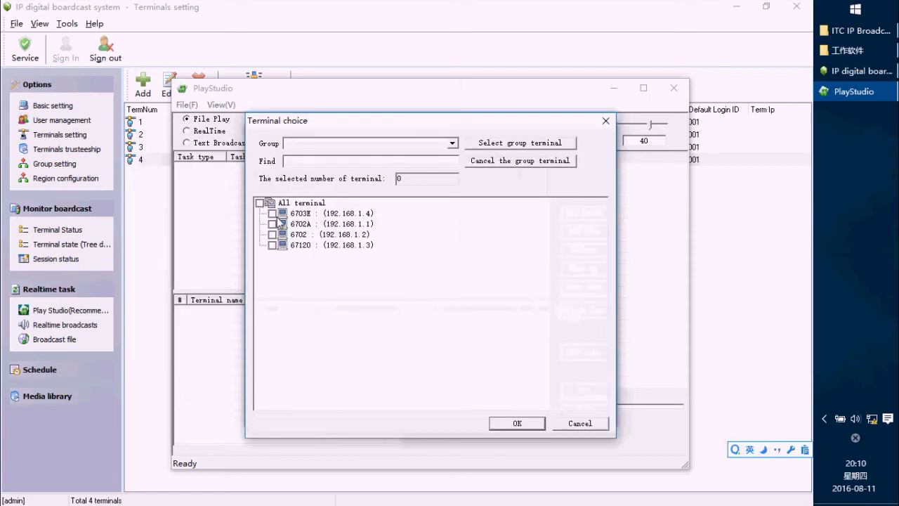
pyautogui.click(273, 213)
pyautogui.click(272, 223)
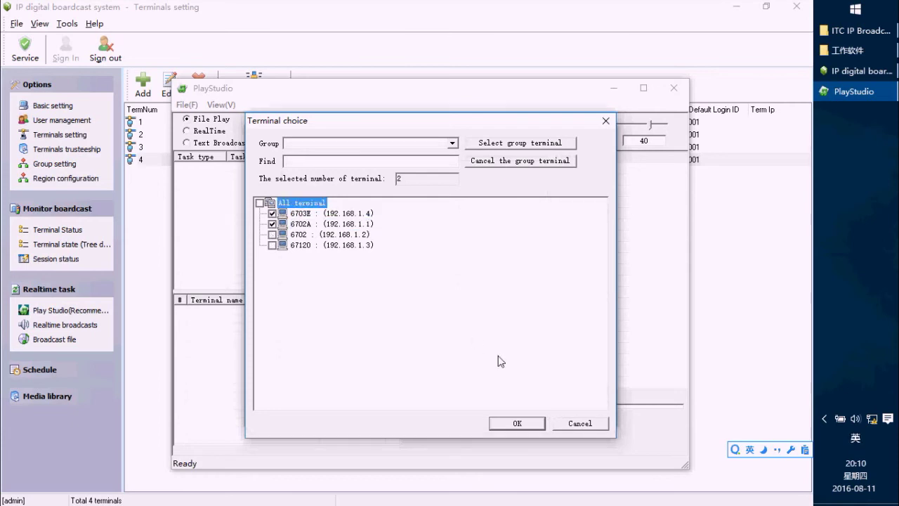
pyautogui.click(517, 424)
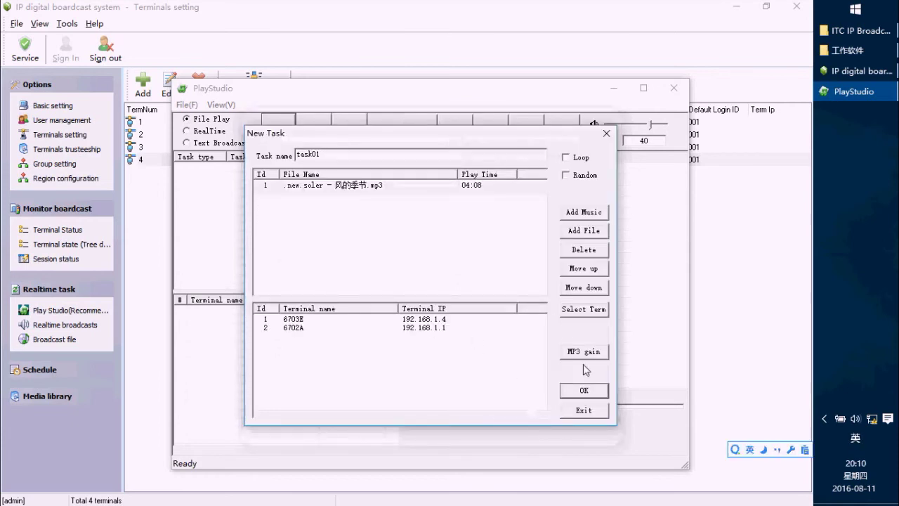
pyautogui.click(593, 394)
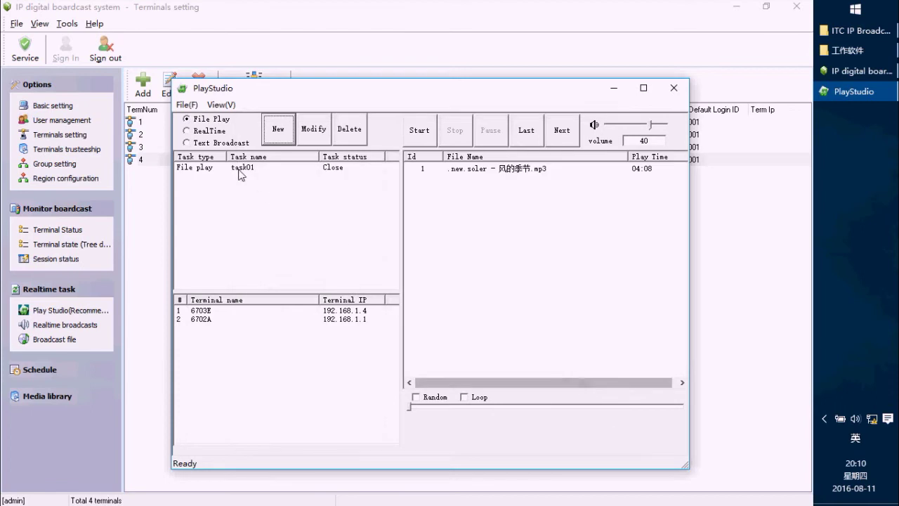
# Start playing task01 on its terminals and stop the playback after a few seconds.
pyautogui.click(246, 170)
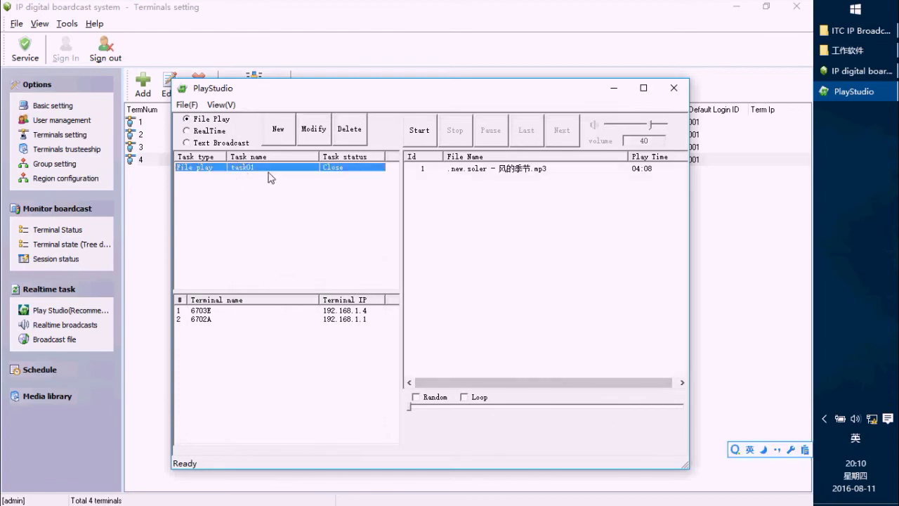
pyautogui.click(427, 140)
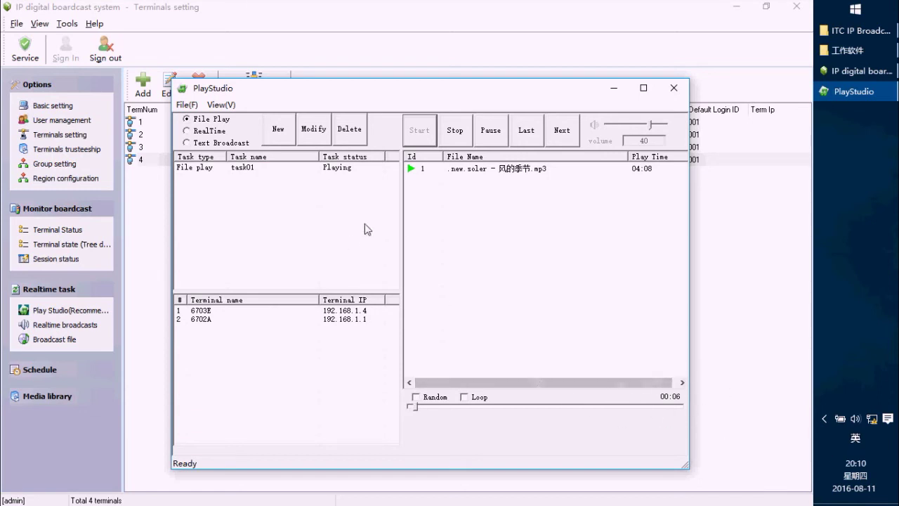
pyautogui.click(455, 130)
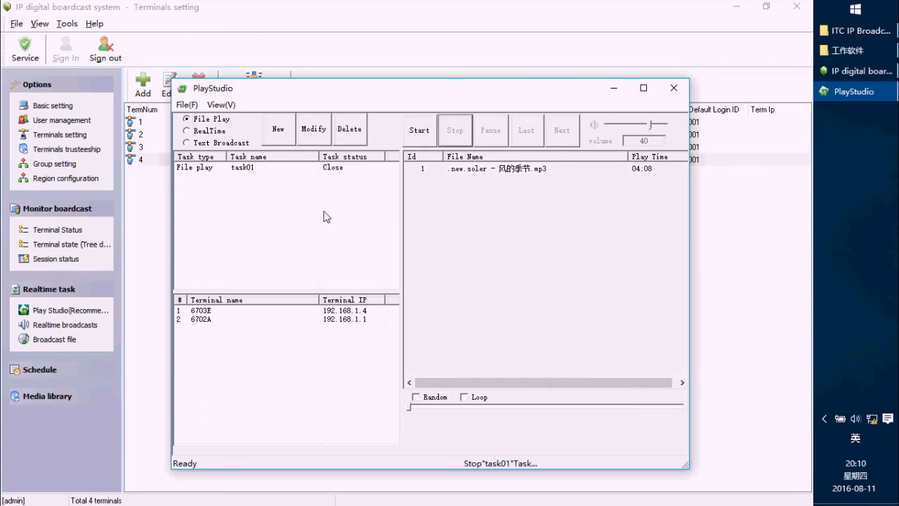
# Exit PlayStudio completely and launch IP Broadcast Alarm from the ITC IP Broadcast program folder.
pyautogui.click(673, 88)
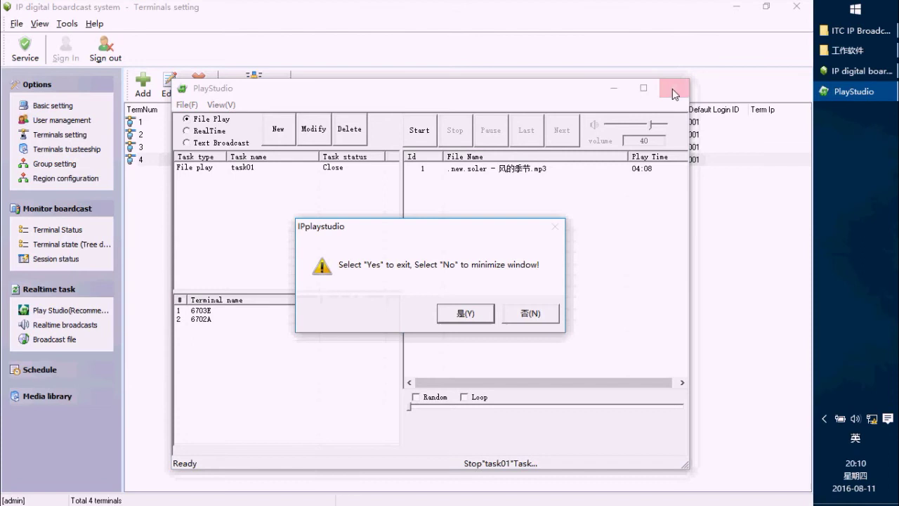
pyautogui.click(467, 313)
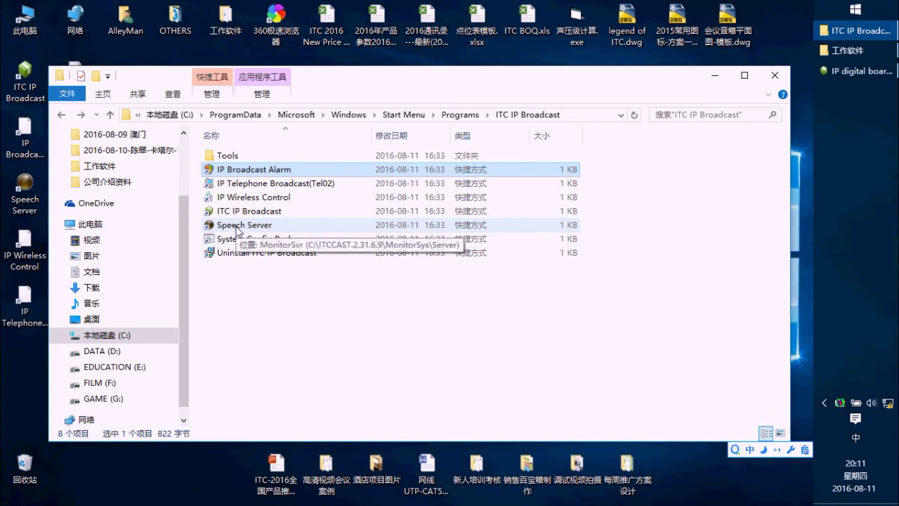
pyautogui.doubleClick(273, 172)
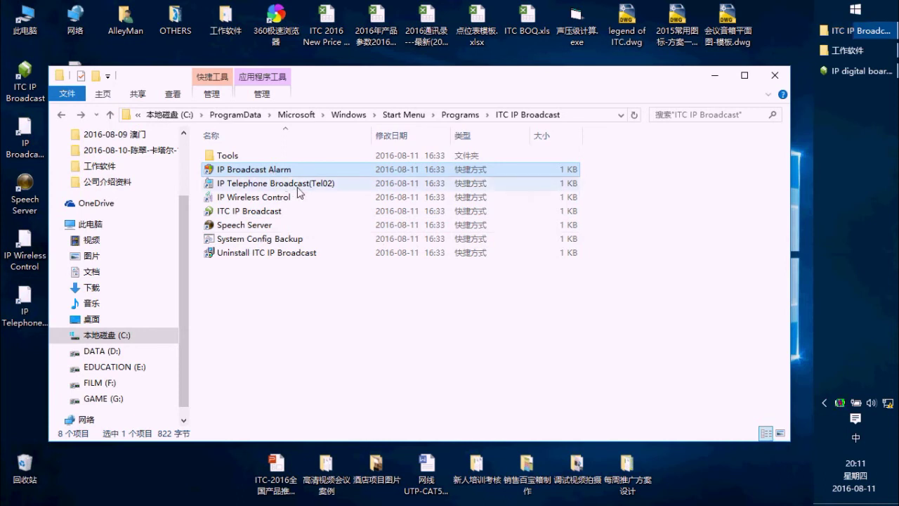
# Bring up the IP Emergency Alarm Broadcast window from the background, confirm its password prompt and reposition the window on the desktop.
pyautogui.click(825, 404)
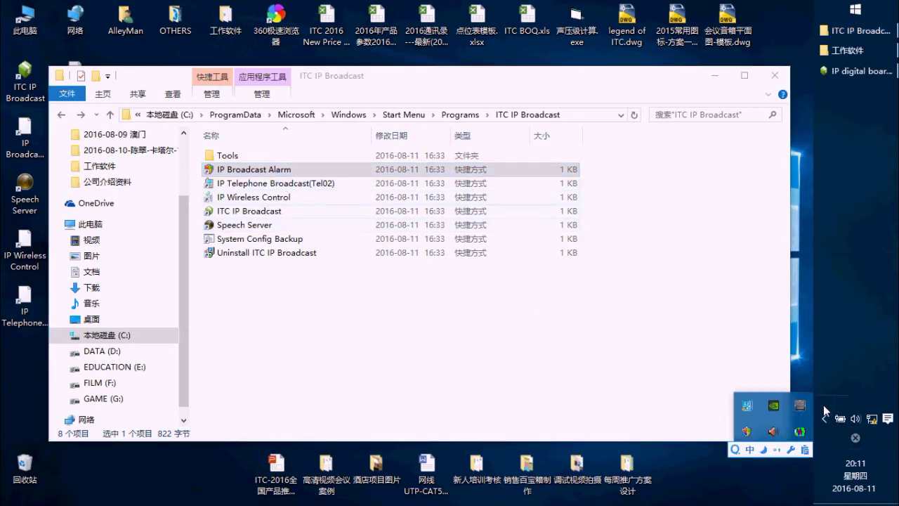
pyautogui.click(749, 436)
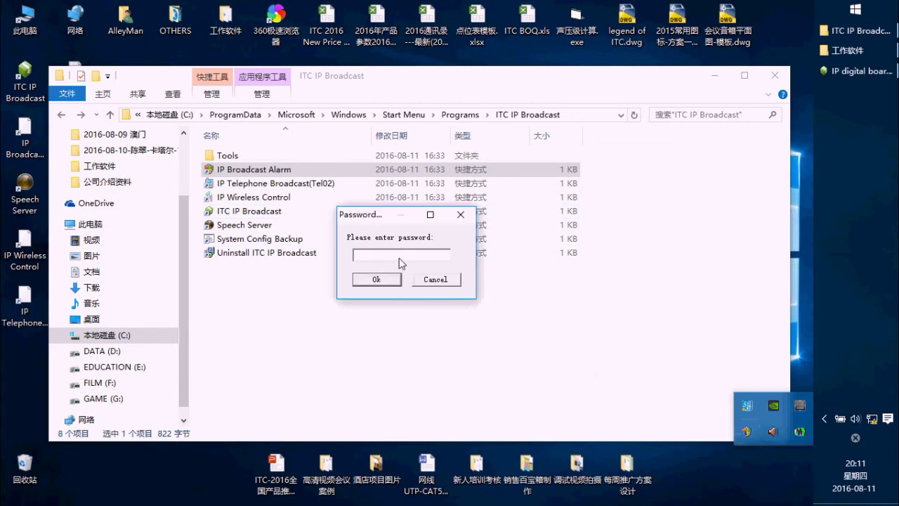
pyautogui.click(406, 256)
pyautogui.click(377, 279)
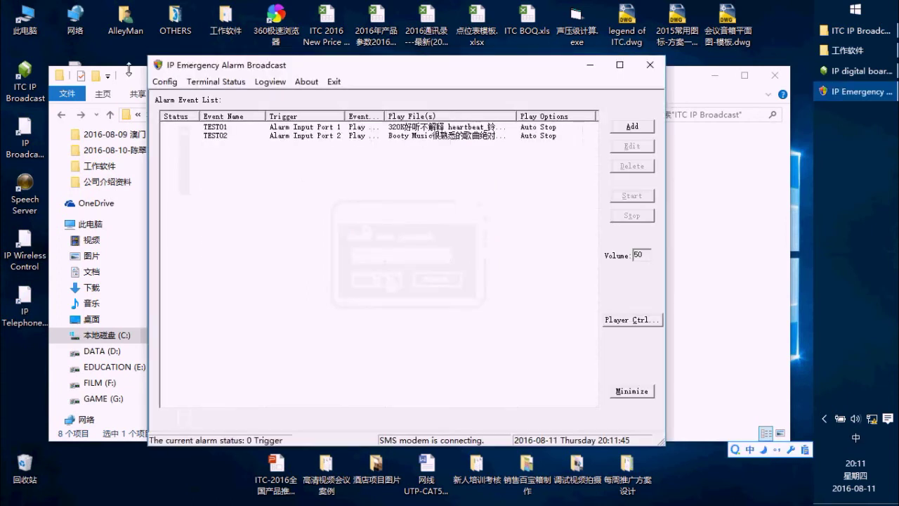
pyautogui.moveTo(253, 70); pyautogui.dragTo(261, 109)
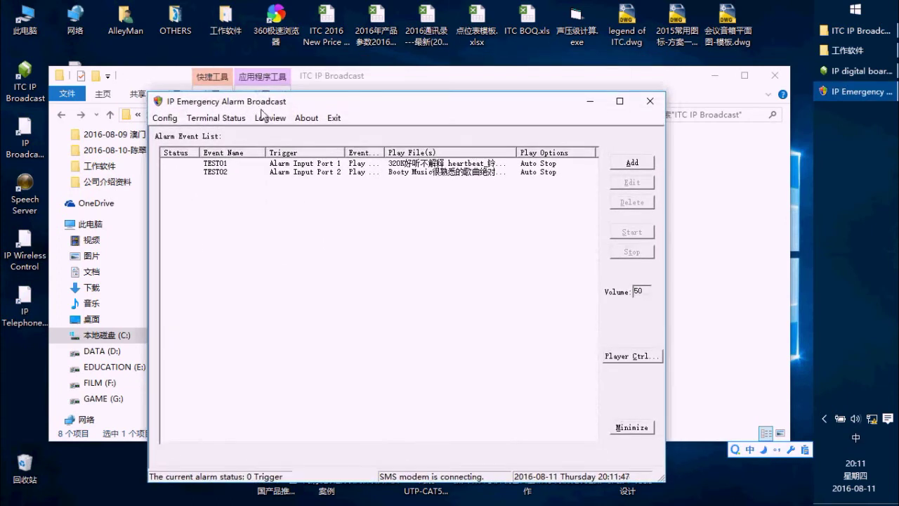
pyautogui.moveTo(345, 109); pyautogui.dragTo(380, 101)
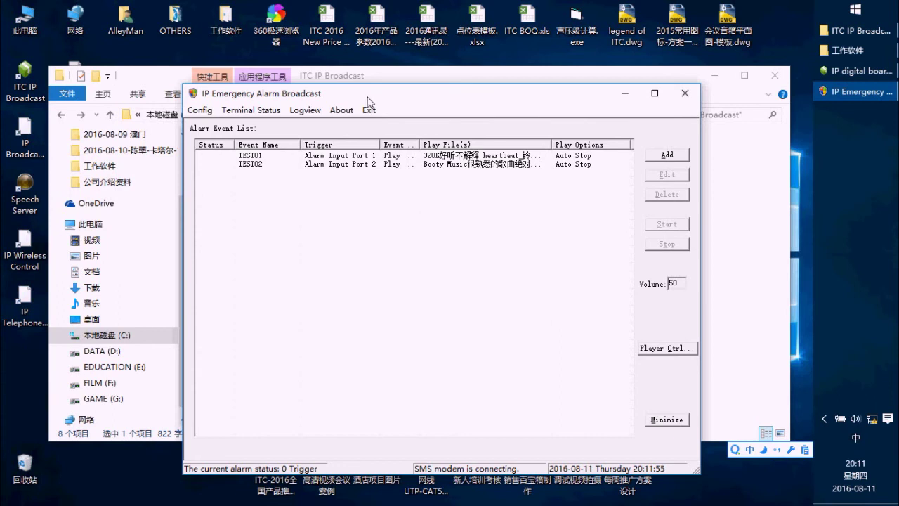
pyautogui.moveTo(271, 97); pyautogui.dragTo(366, 75)
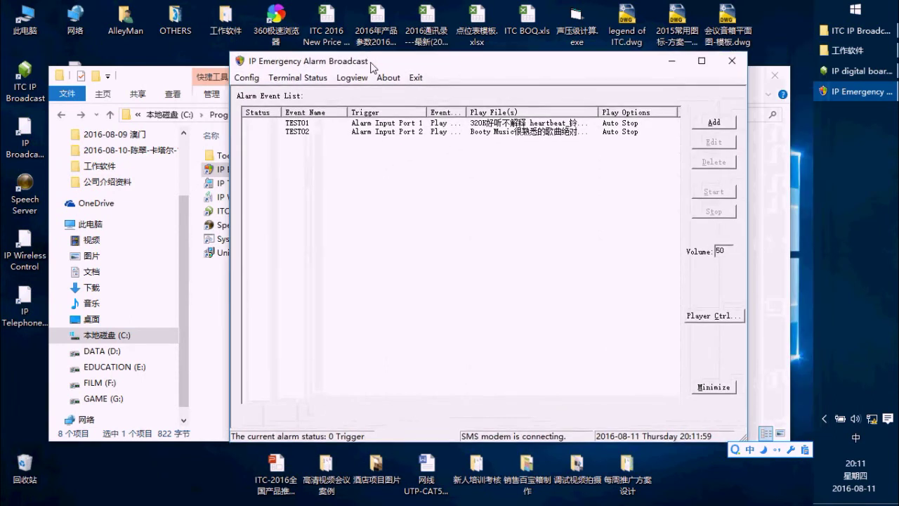
# Review the alarm program's serial port and SMS service options and accept them as they are.
pyautogui.click(245, 82)
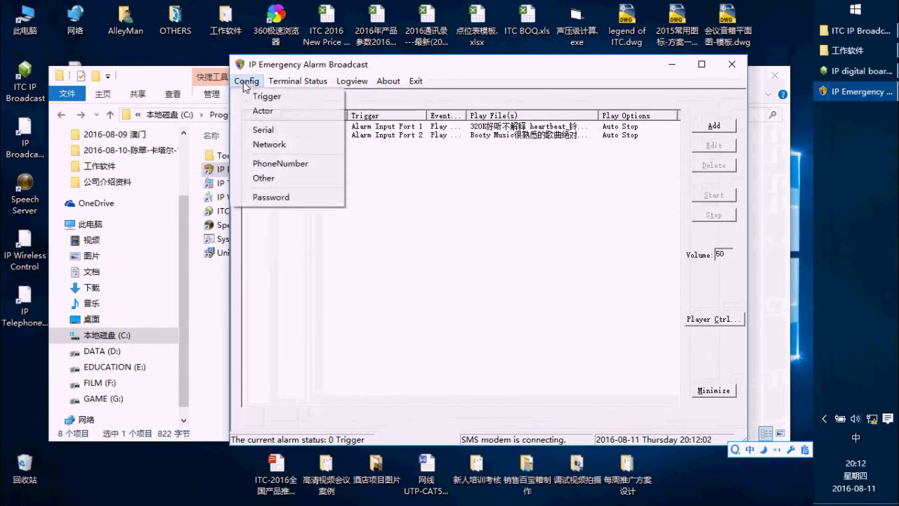
pyautogui.click(288, 136)
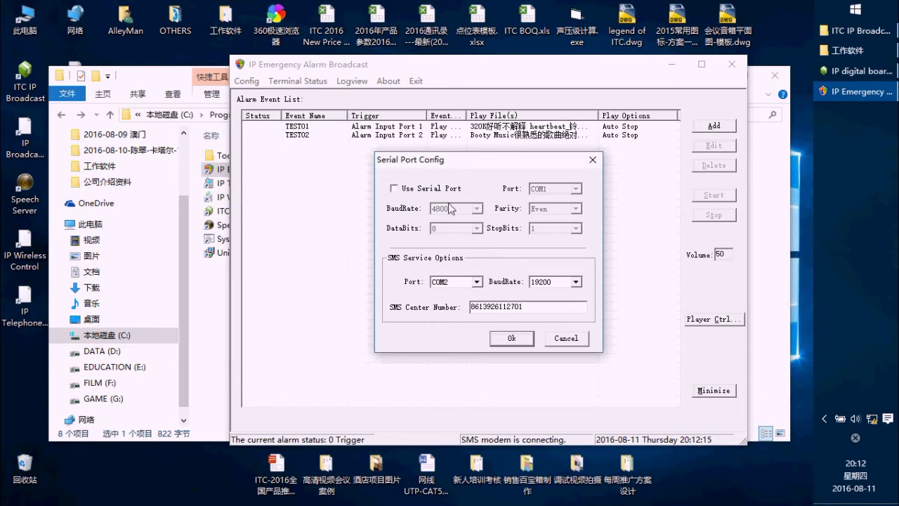
pyautogui.click(513, 340)
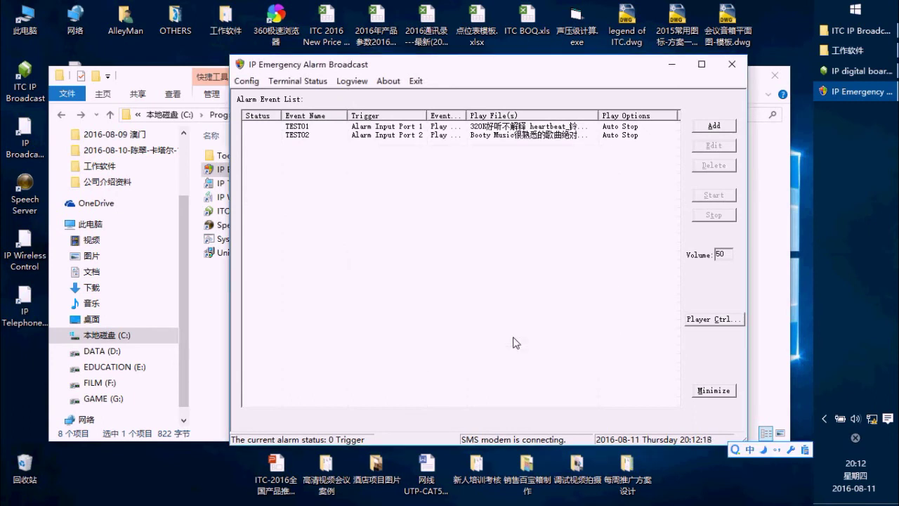
# Check the alarm program's network listening port configuration, accept it and shift the main window slightly.
pyautogui.click(247, 81)
pyautogui.click(271, 146)
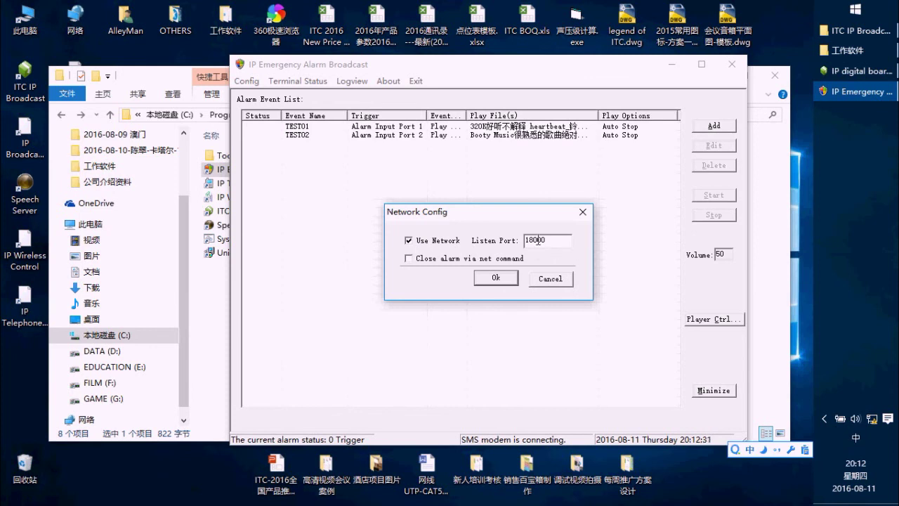
pyautogui.click(504, 279)
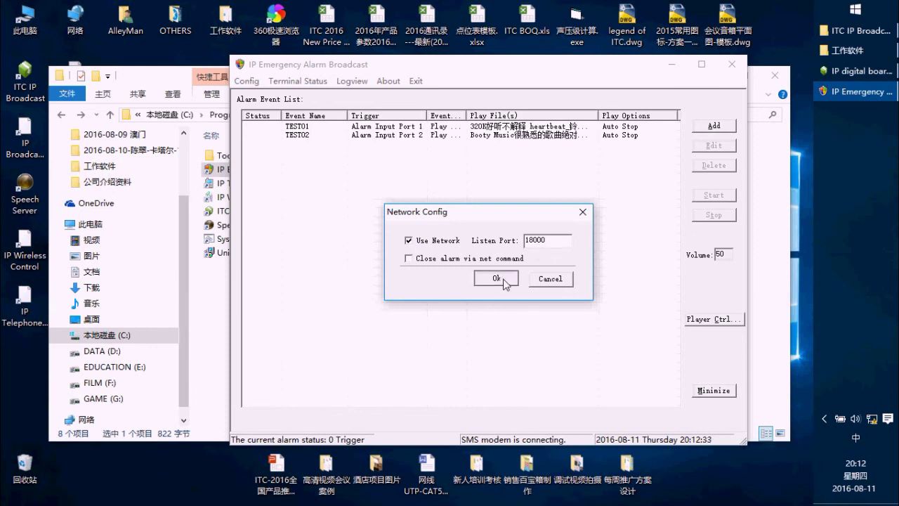
pyautogui.moveTo(431, 69); pyautogui.dragTo(364, 74)
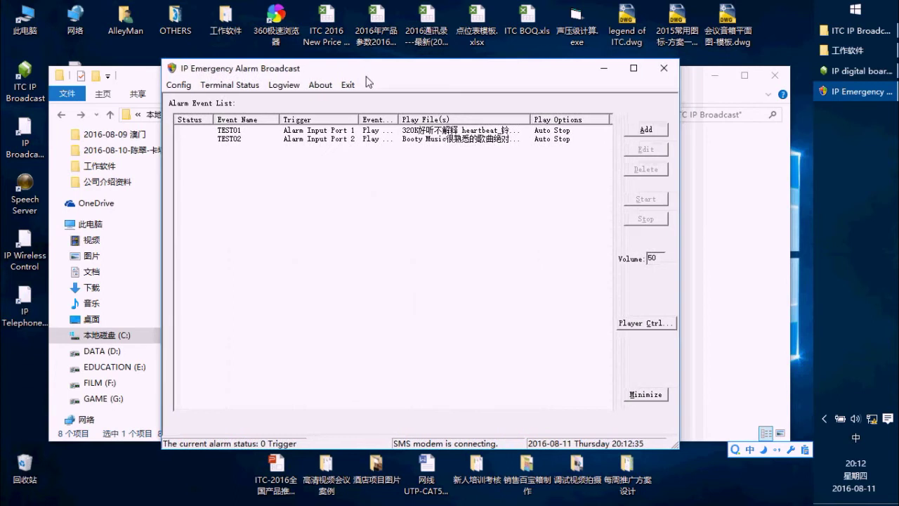
# Create a new alarm event and name it task3.
pyautogui.click(645, 129)
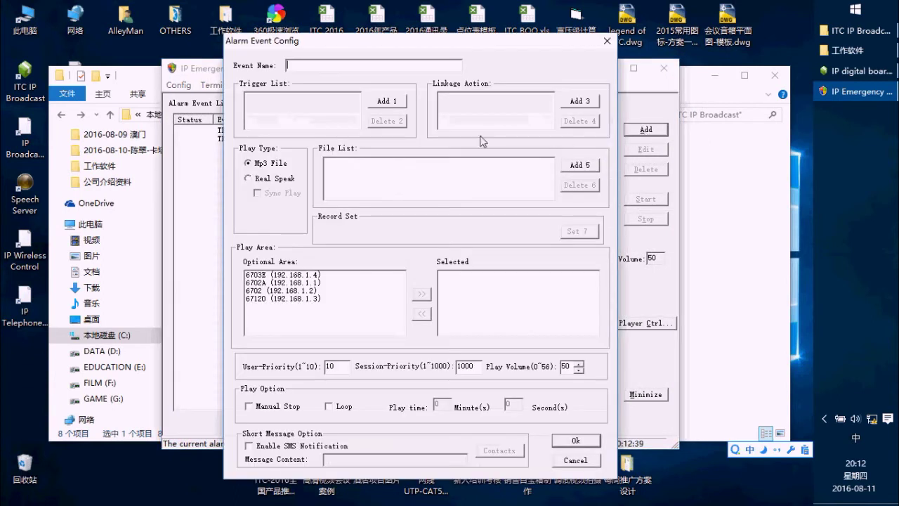
pyautogui.click(330, 66)
pyautogui.write('taks')
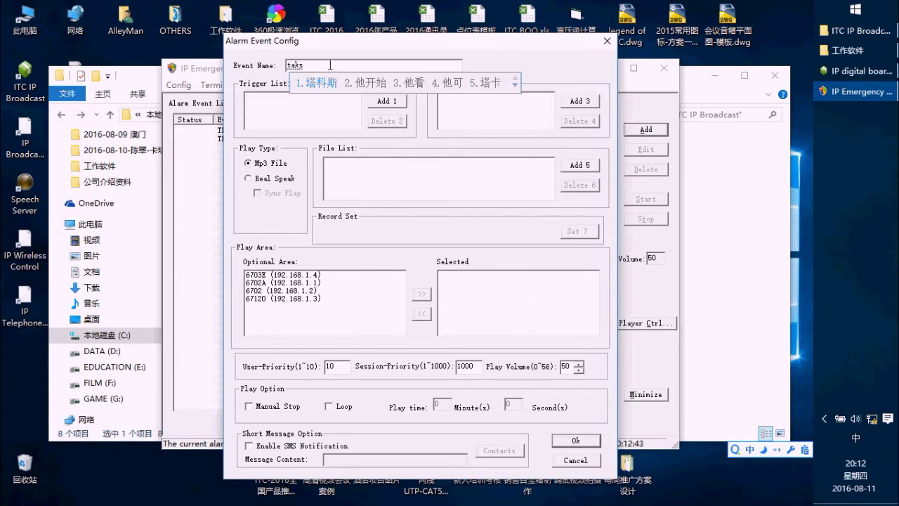
pyautogui.press('BackSpace')
pyautogui.press('BackSpace')
pyautogui.write('skn')
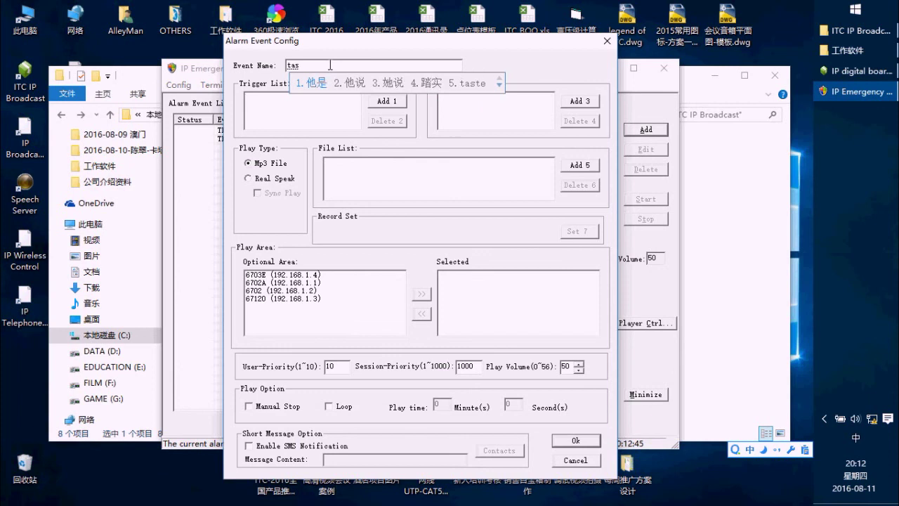
pyautogui.press('space')
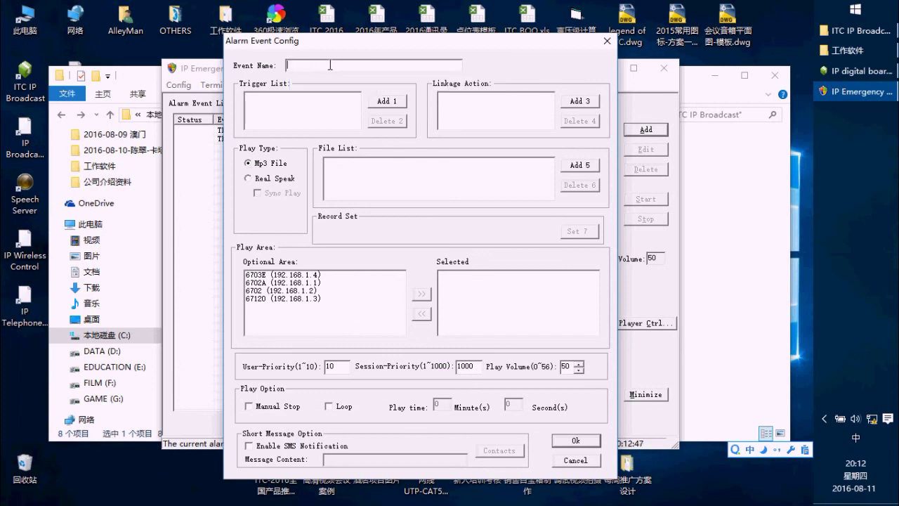
pyautogui.press('shift')
pyautogui.write('task3')
# Add Alarm Input Port 1 to the event's trigger list.
pyautogui.click(387, 101)
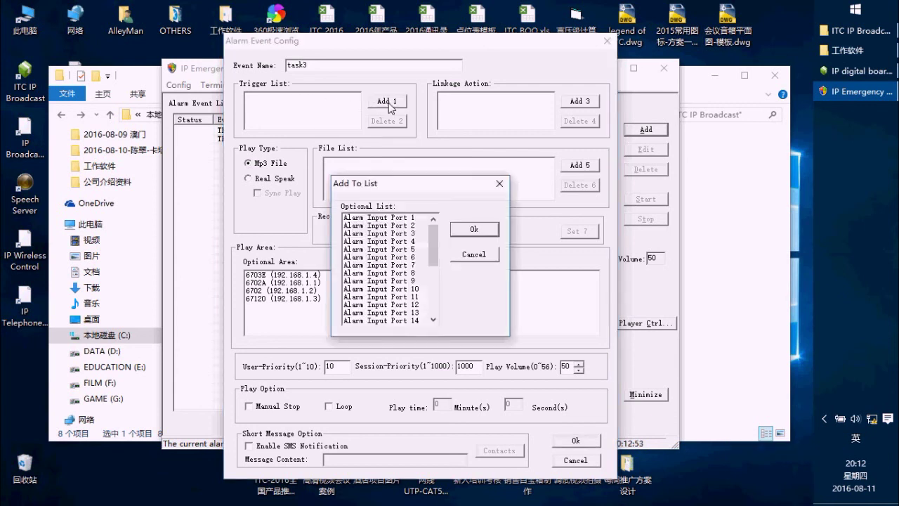
pyautogui.moveTo(428, 240); pyautogui.dragTo(367, 327)
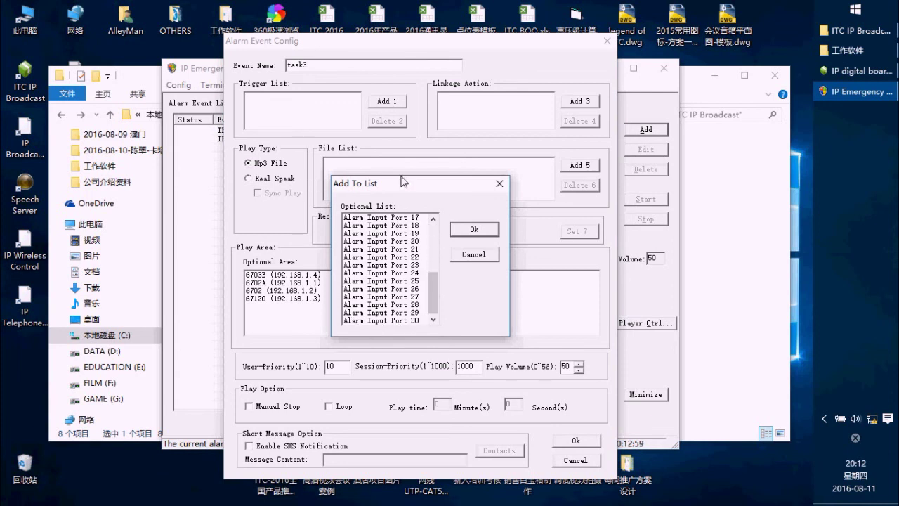
pyautogui.moveTo(434, 275); pyautogui.dragTo(437, 232)
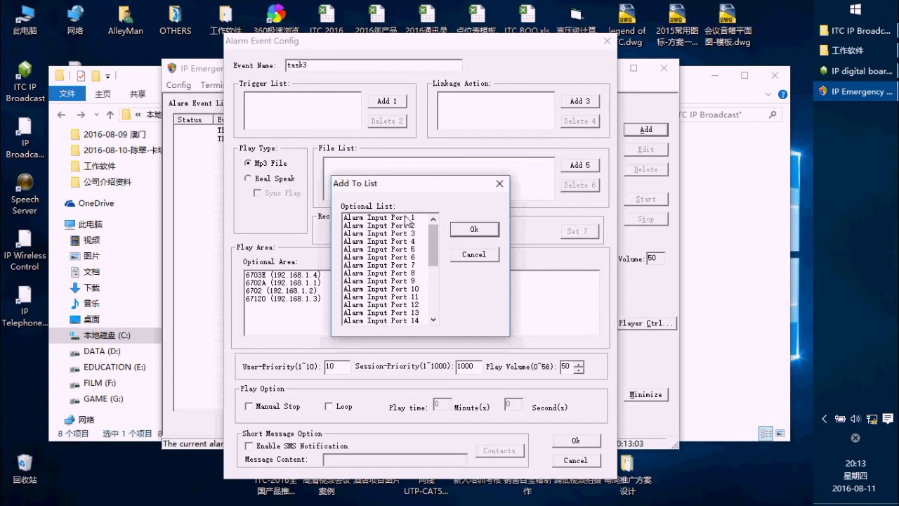
pyautogui.click(407, 222)
pyautogui.click(475, 230)
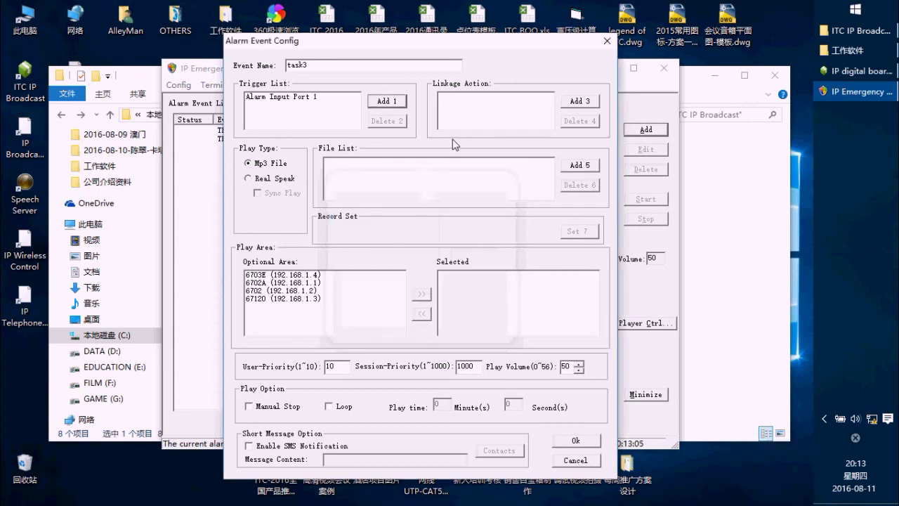
# Add the MP3 file "Alison Krauss - When You Say Nothing at All.mp3" to the event's file list.
pyautogui.click(579, 166)
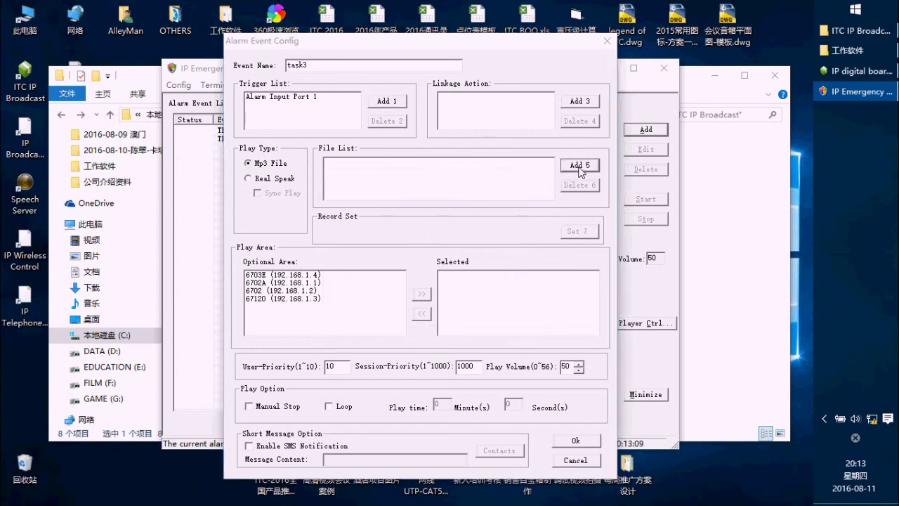
pyautogui.click(344, 279)
pyautogui.click(546, 316)
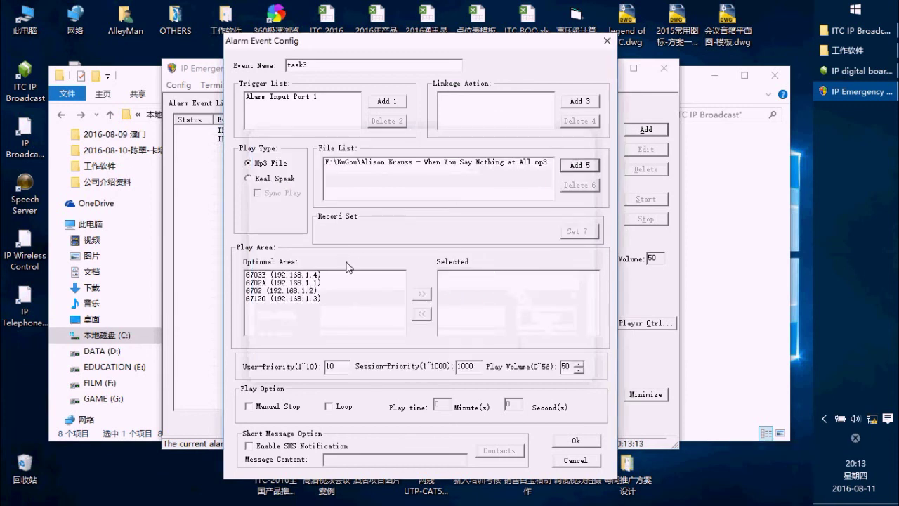
# Assign terminal 67120 (192.168.1.3) as the event's play area and save the event with its default priority and volume.
pyautogui.click(285, 277)
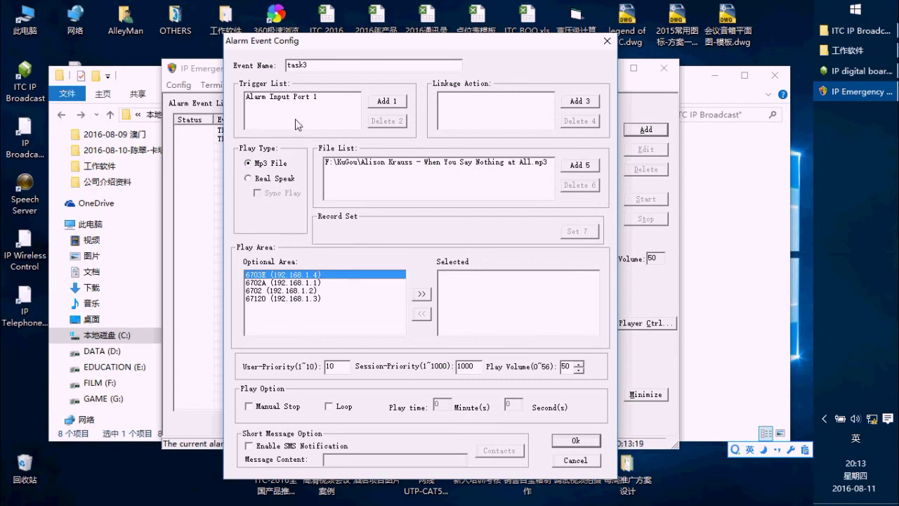
pyautogui.click(309, 290)
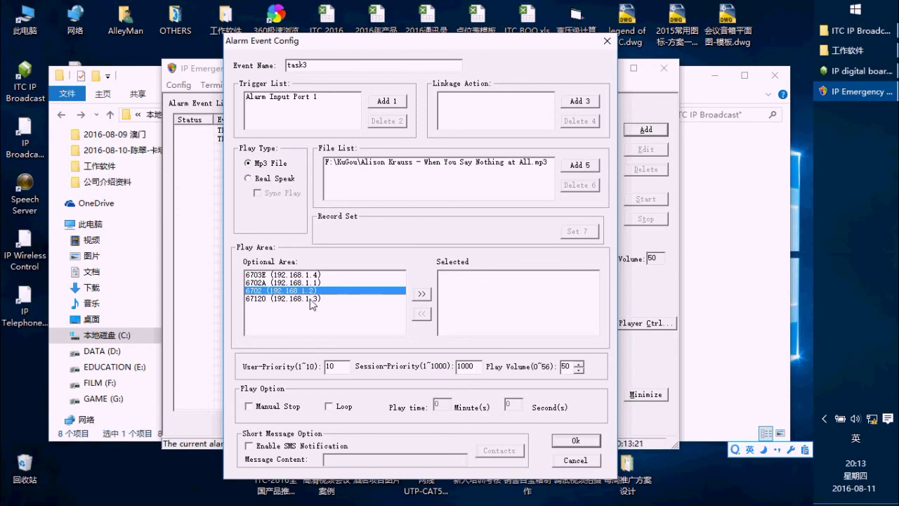
pyautogui.click(313, 299)
pyautogui.click(422, 294)
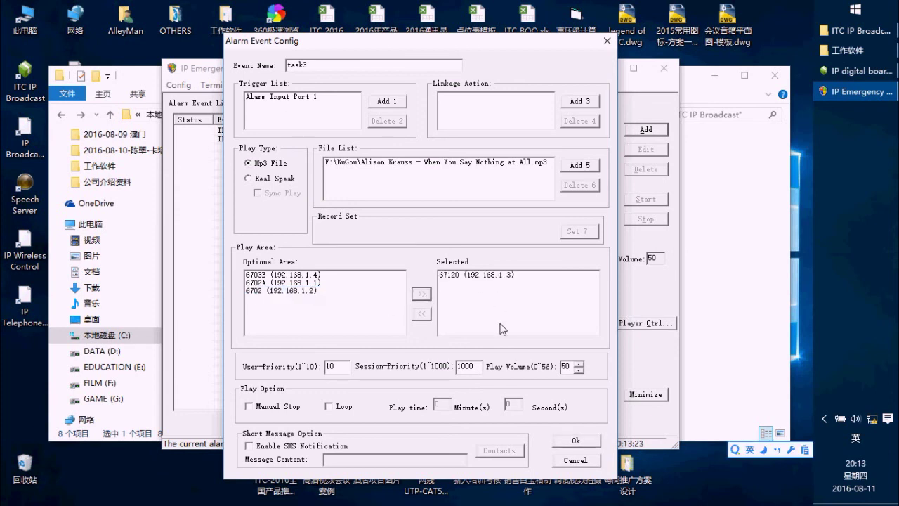
pyautogui.click(567, 367)
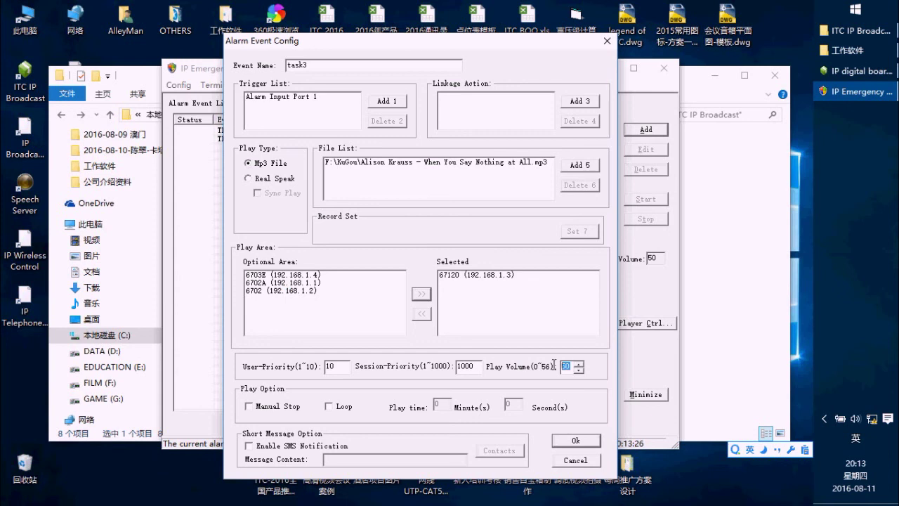
pyautogui.click(570, 441)
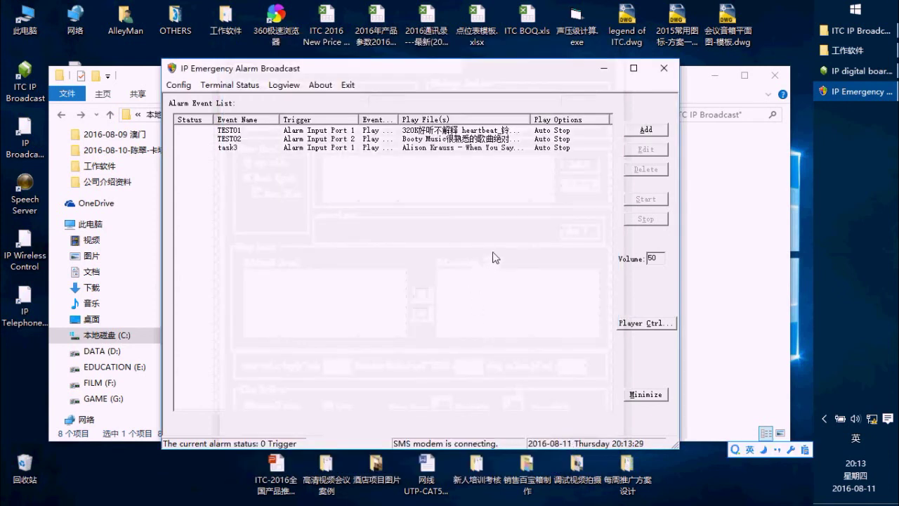
# Start the task3 alarm event manually to test its playback and stop it again.
pyautogui.click(324, 150)
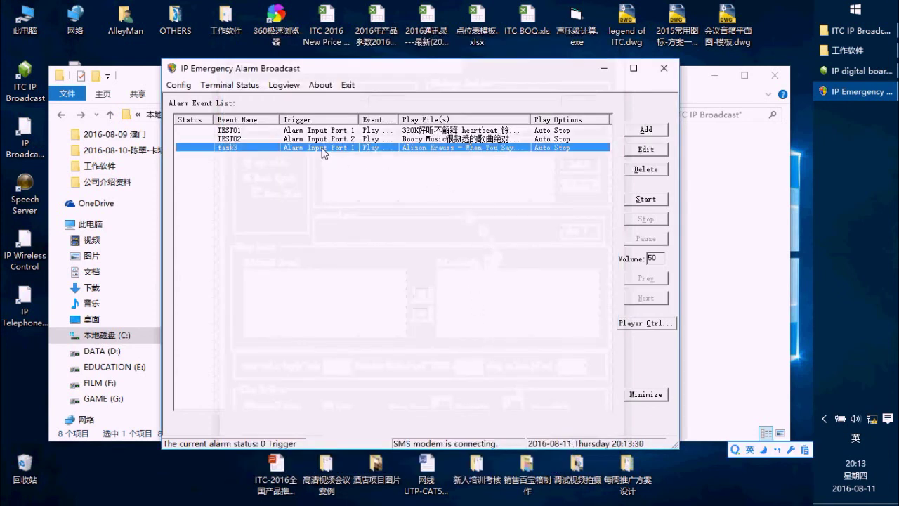
pyautogui.click(645, 200)
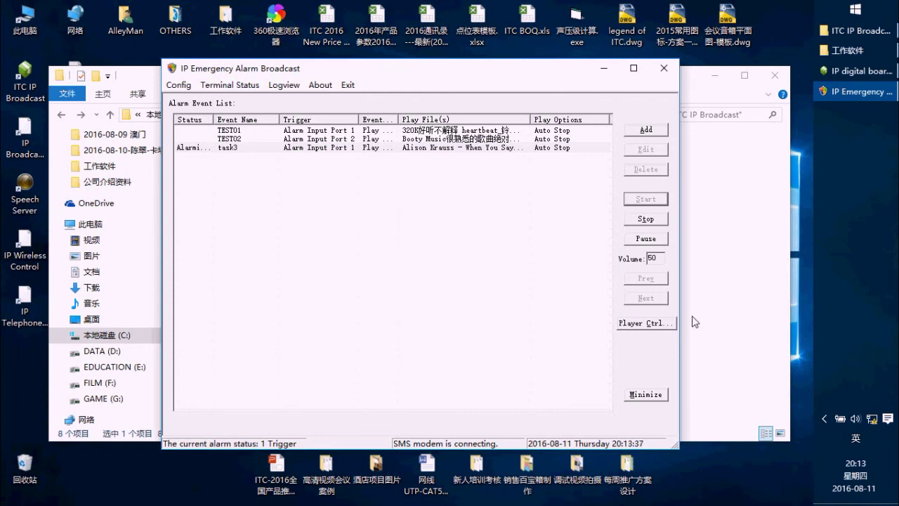
pyautogui.click(649, 221)
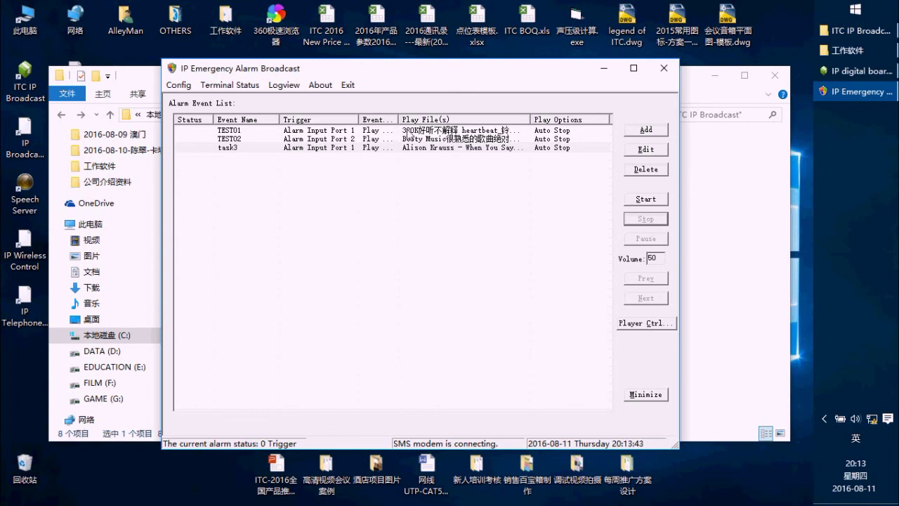
# Widen the Event Type column in the alarm event list and clear the event selection.
pyautogui.moveTo(399, 120); pyautogui.dragTo(433, 116)
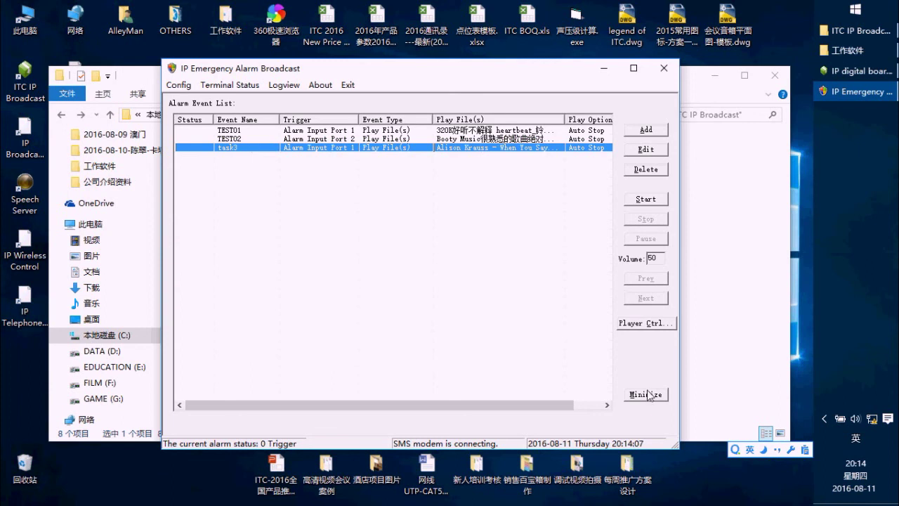
pyautogui.moveTo(551, 406); pyautogui.dragTo(508, 313)
pyautogui.click(508, 311)
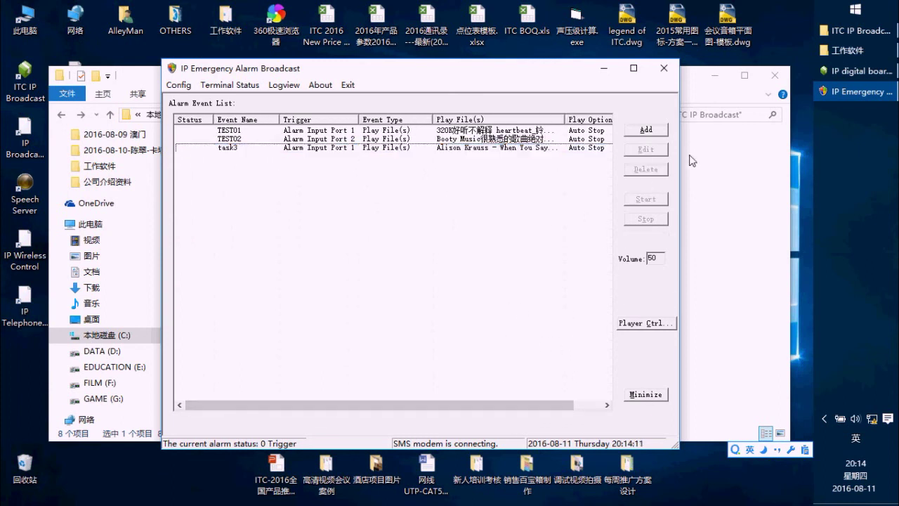